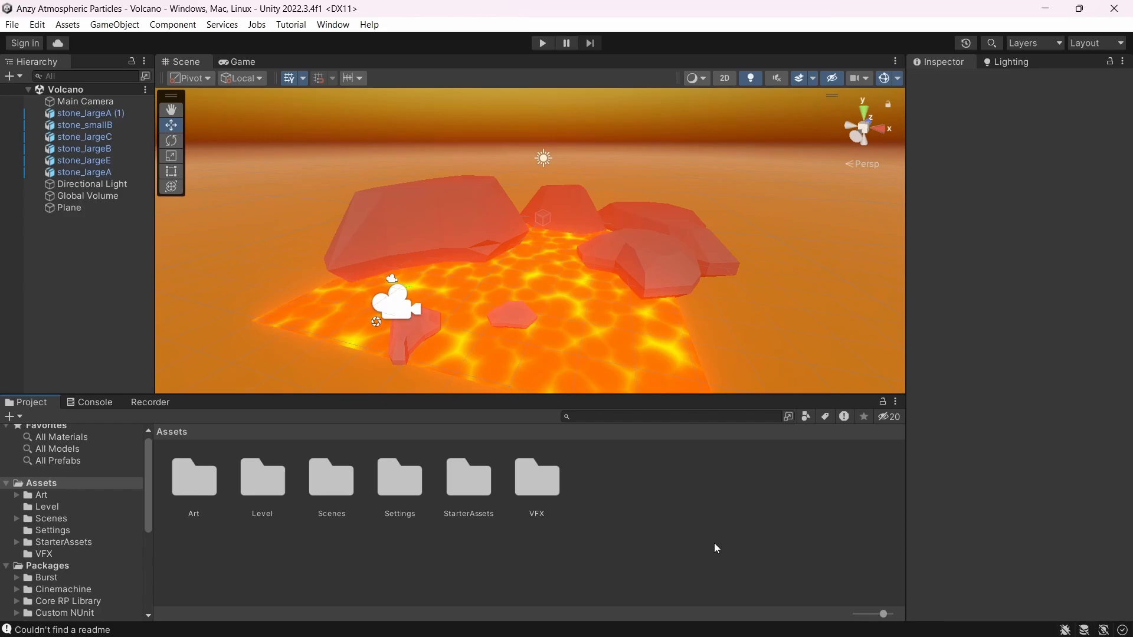
- Run the Volcano scene in play mode to preview it, and stop playback
key("ctrl+p")
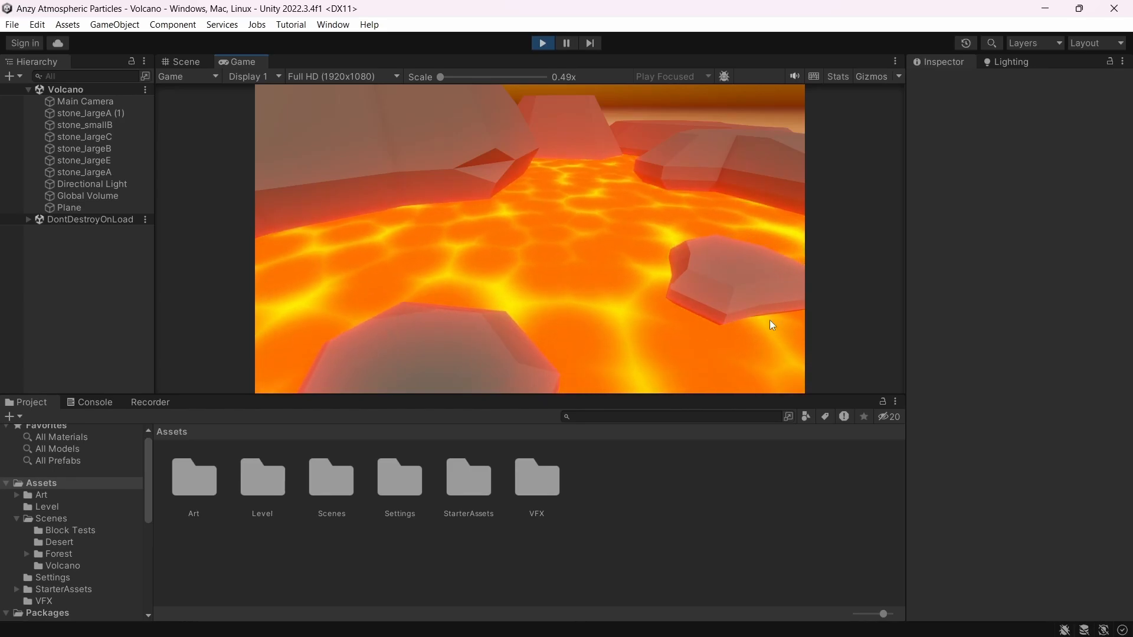
key("ctrl+p")
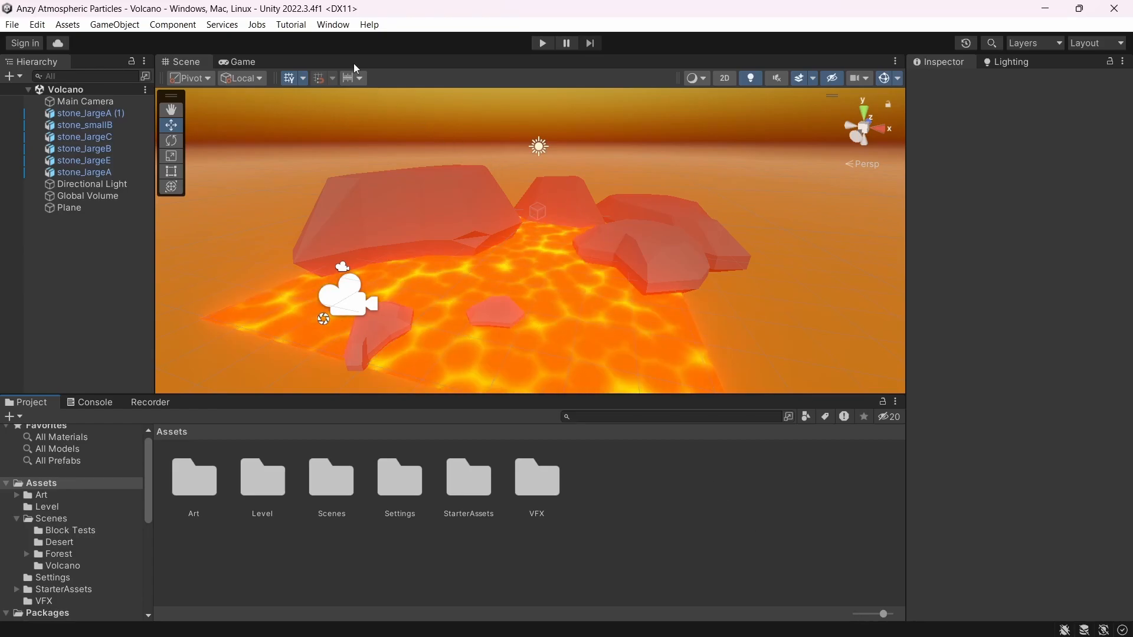
- Search the Unity Registry packages for "visual" to check the Visual Effect Graph package, and close the Package Manager
left_click(334, 25)
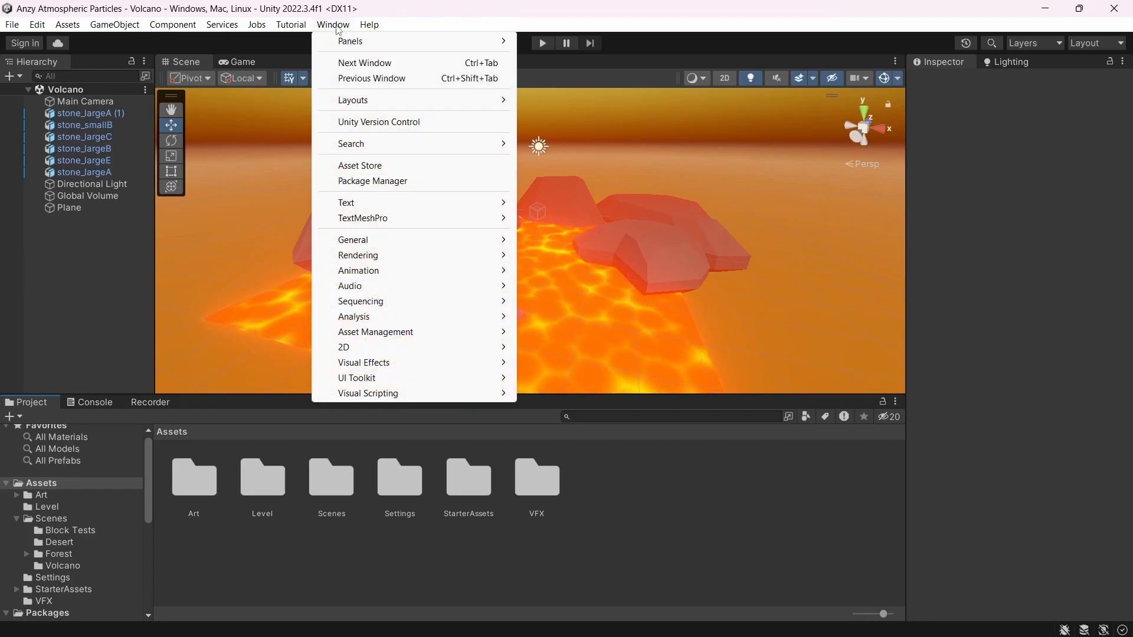
left_click(421, 182)
left_click(500, 207)
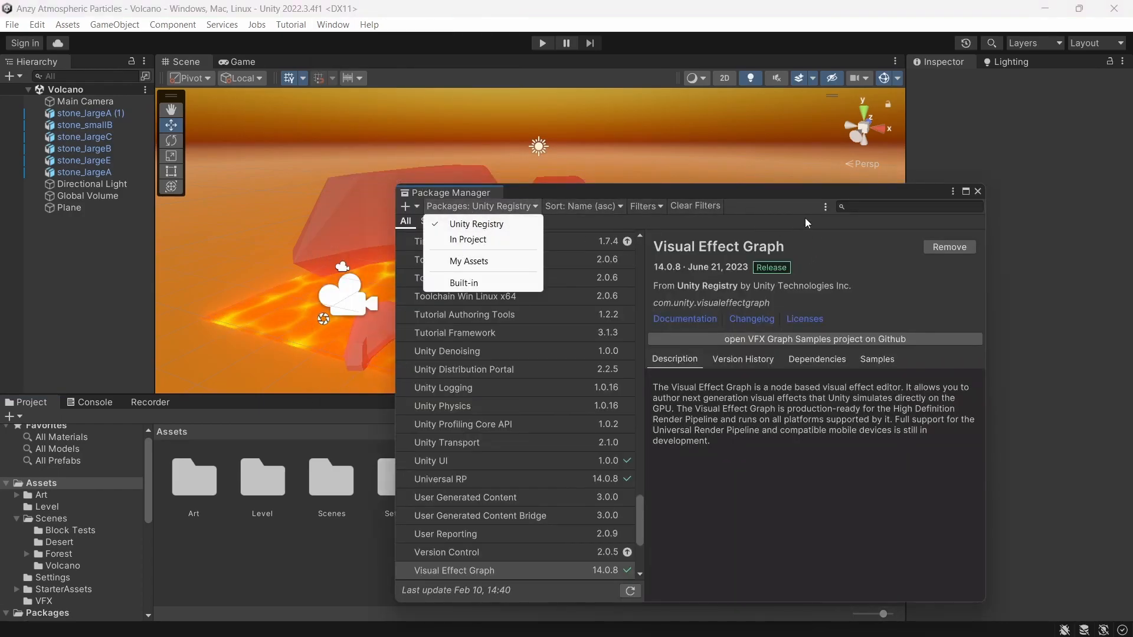
left_click(879, 208)
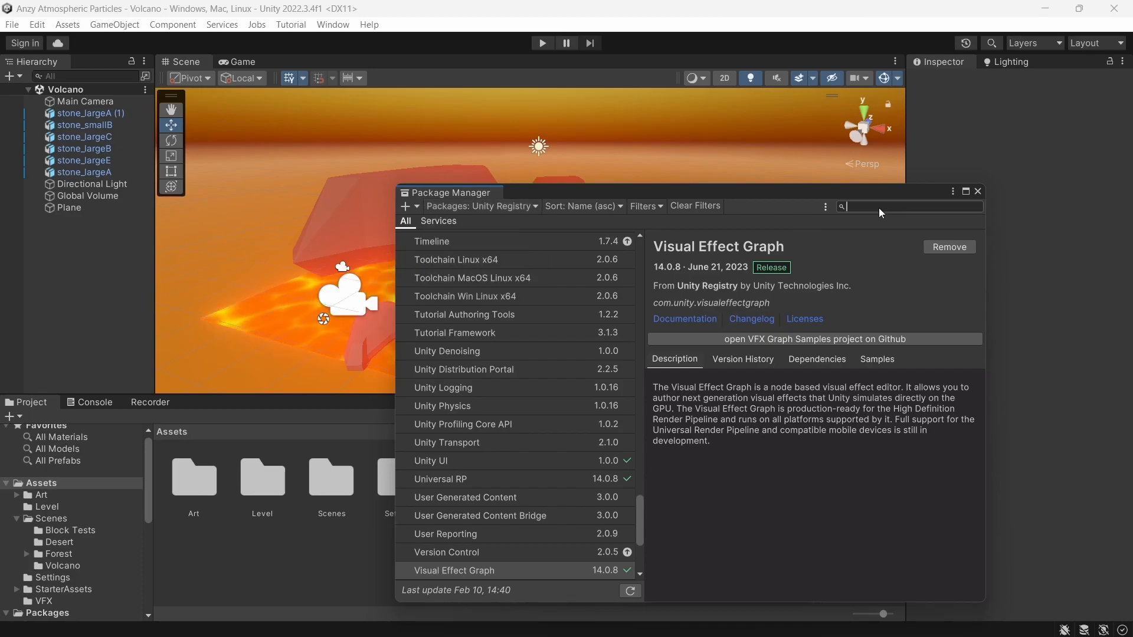
type("visual")
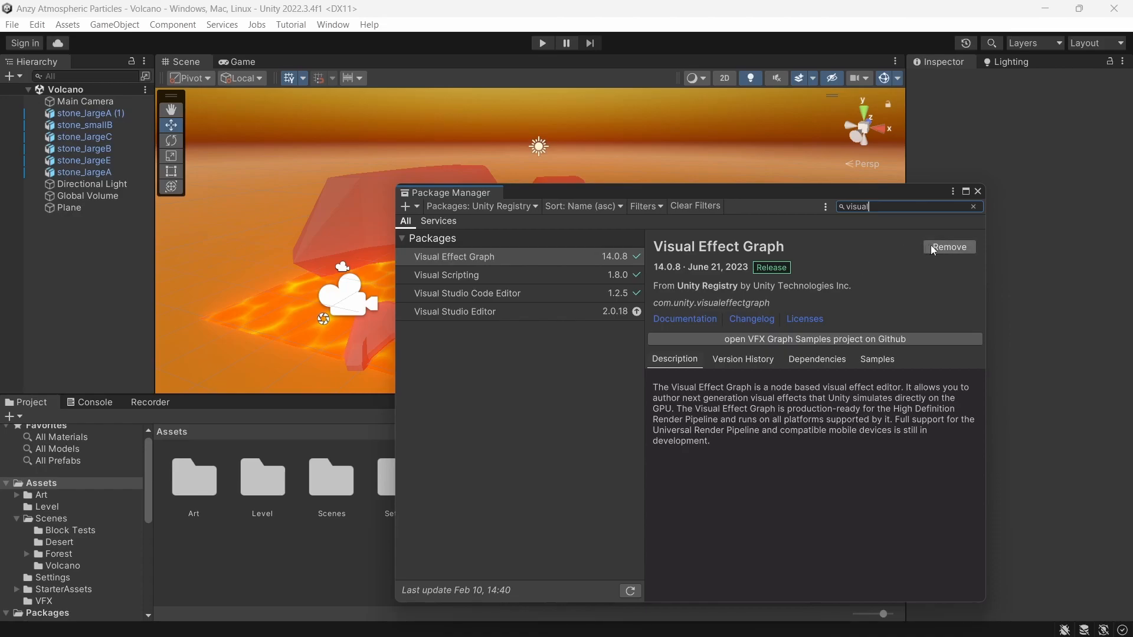
left_click(978, 191)
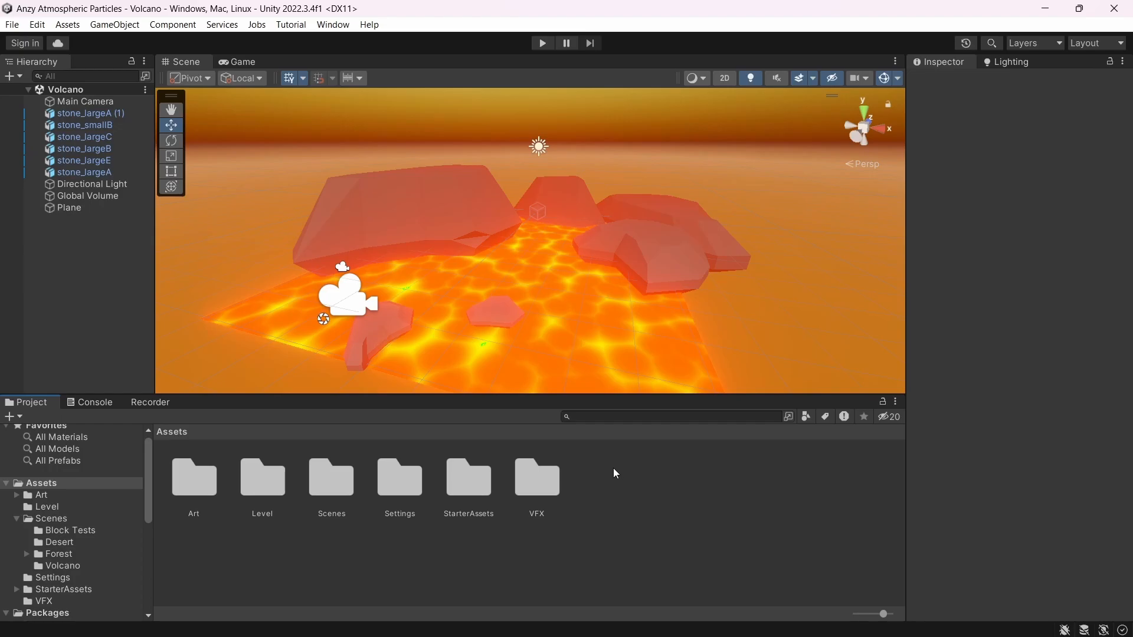
- Create a Visual Effect Graph asset named "Ambient Particles" in the Assets folder and open its graph
right_click(614, 470)
mouse_move(671, 83)
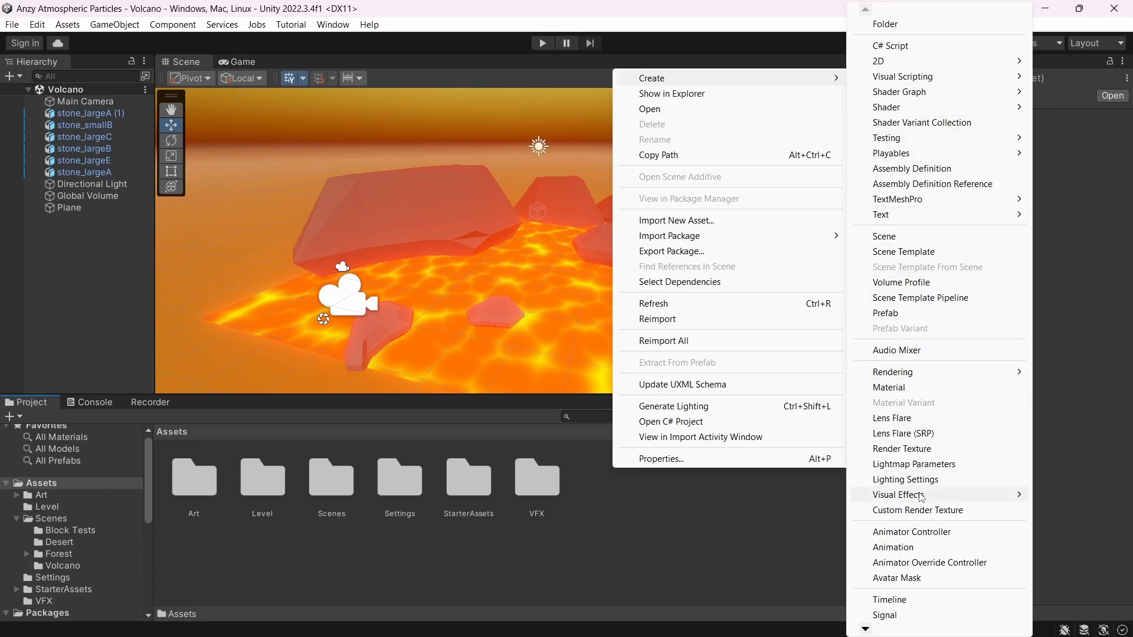
mouse_move(922, 497)
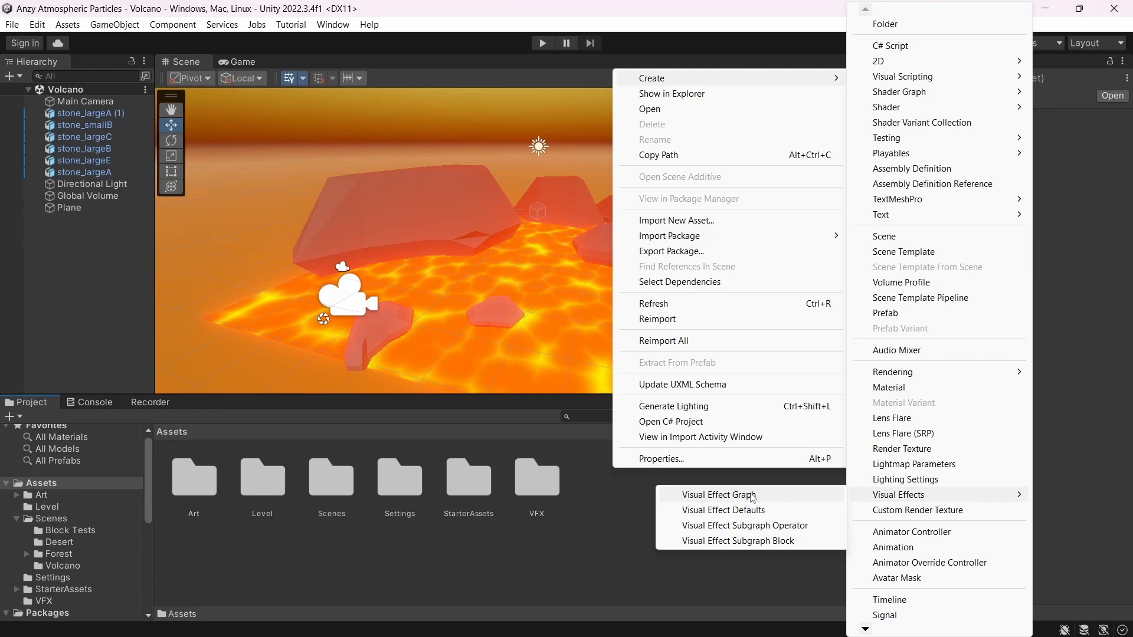
left_click(719, 495)
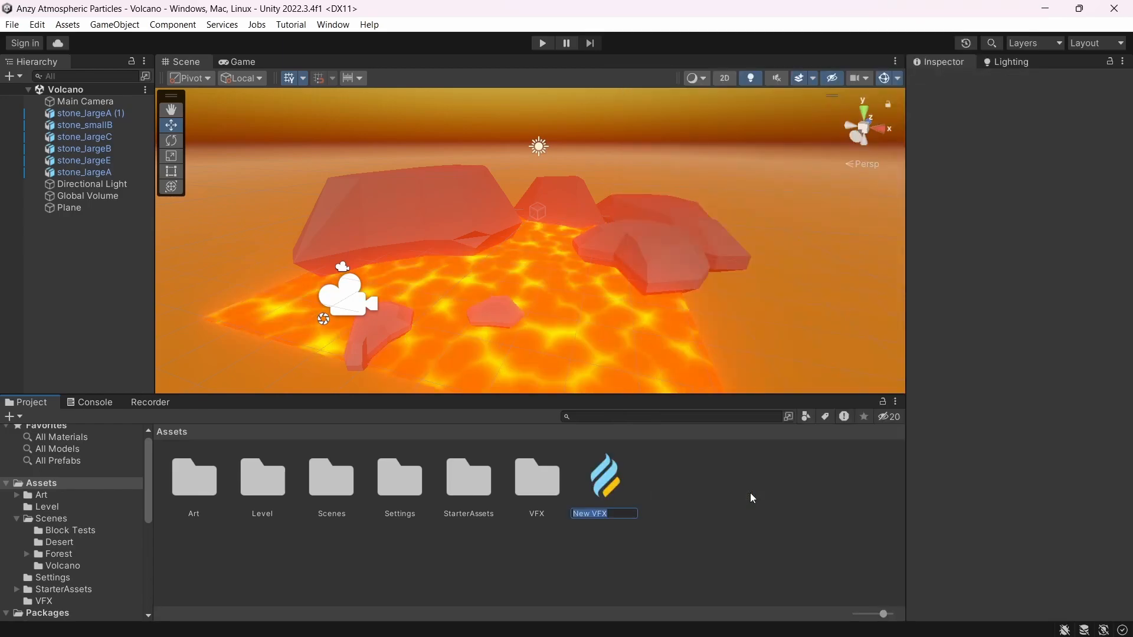
type("Am")
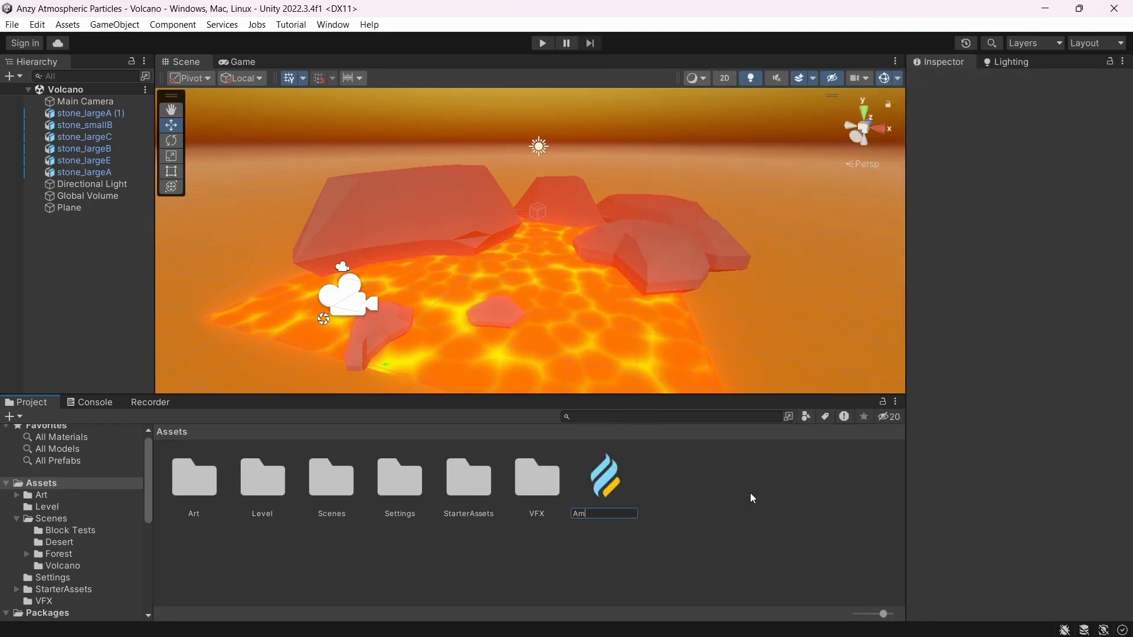
type("bient Pa")
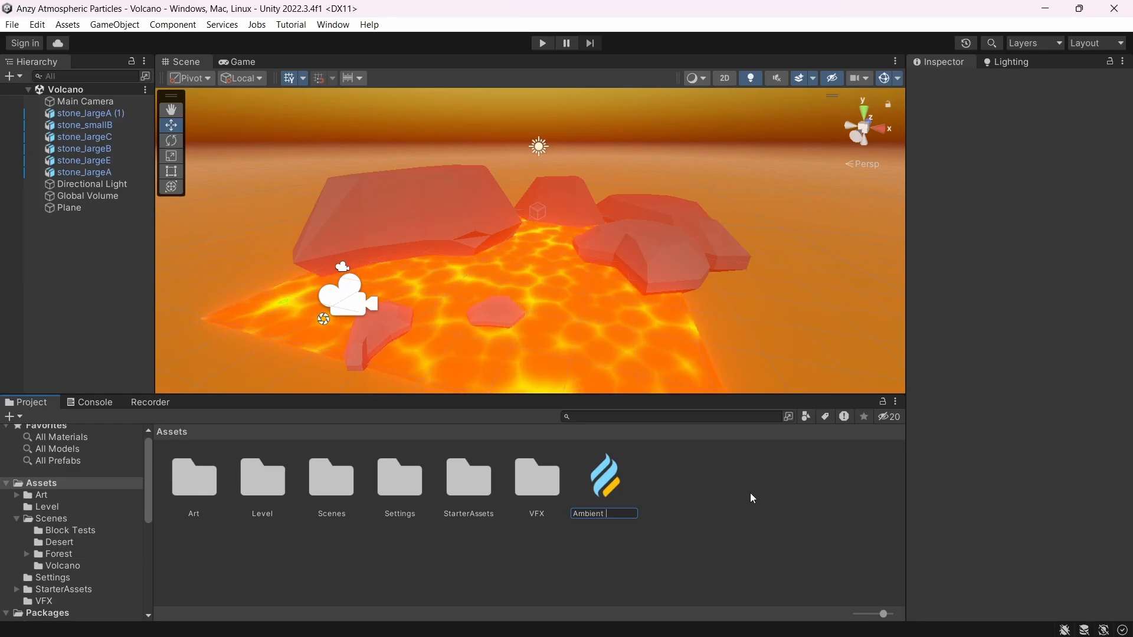
type("rticles")
key("Return")
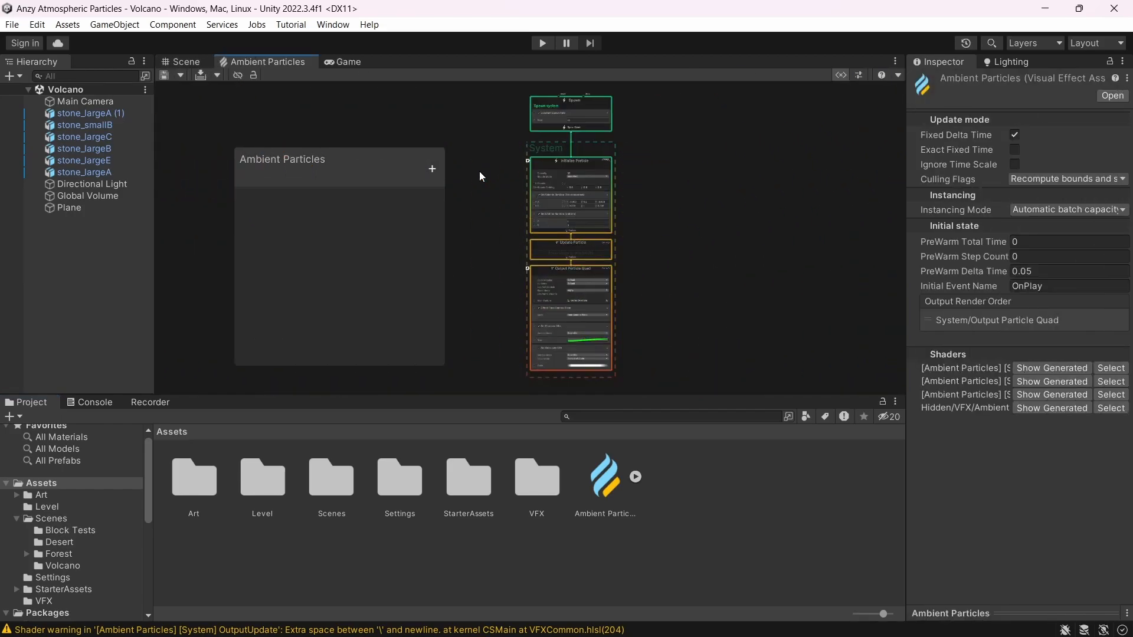
scroll(534, 100, "up", 6)
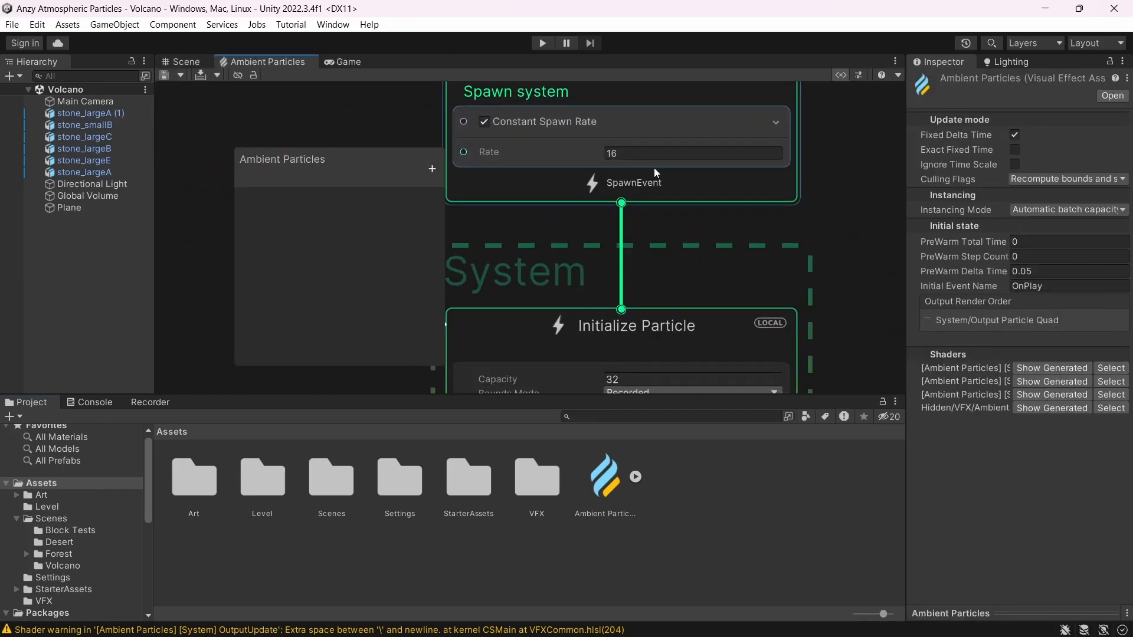
scroll(611, 211, "down", 8)
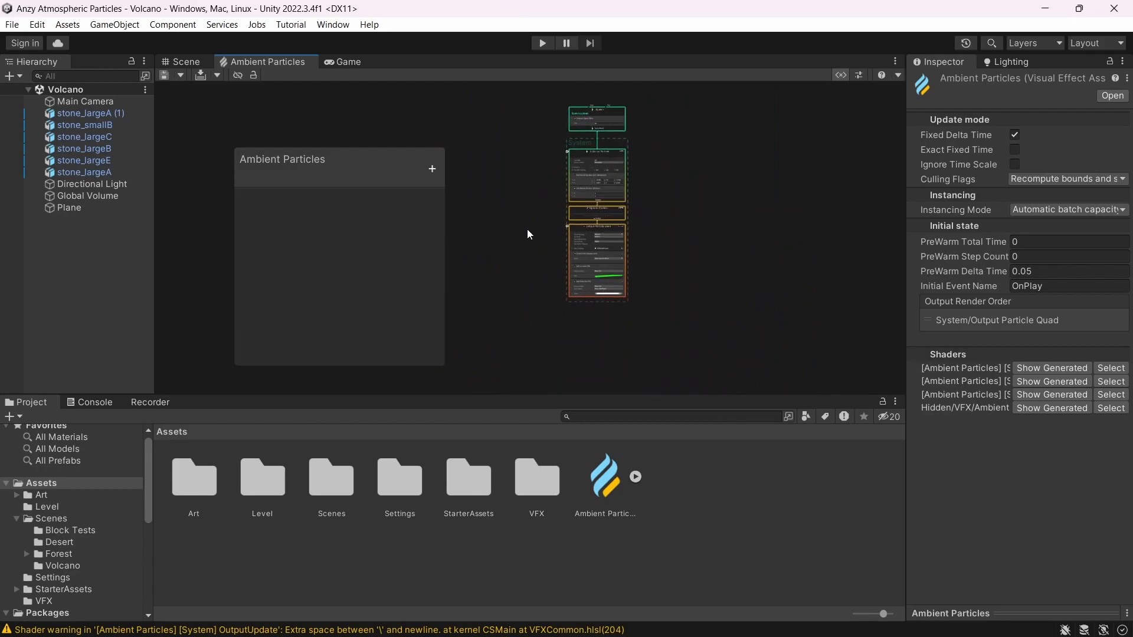
- Place the Ambient Particles effect in the scene above the lava at about X 0.88, Y 0.75, Z -6.93, and preview it in-game
left_click(185, 62)
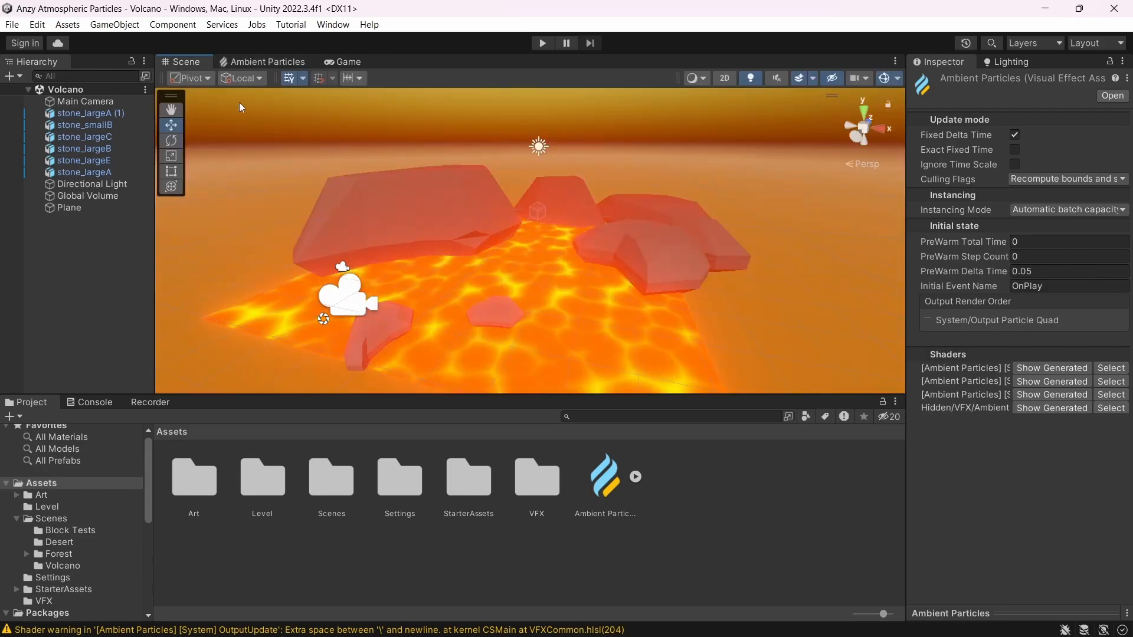
left_click_drag(602, 475, 473, 290)
left_click_drag(467, 234, 463, 197)
left_click_drag(476, 258, 502, 258)
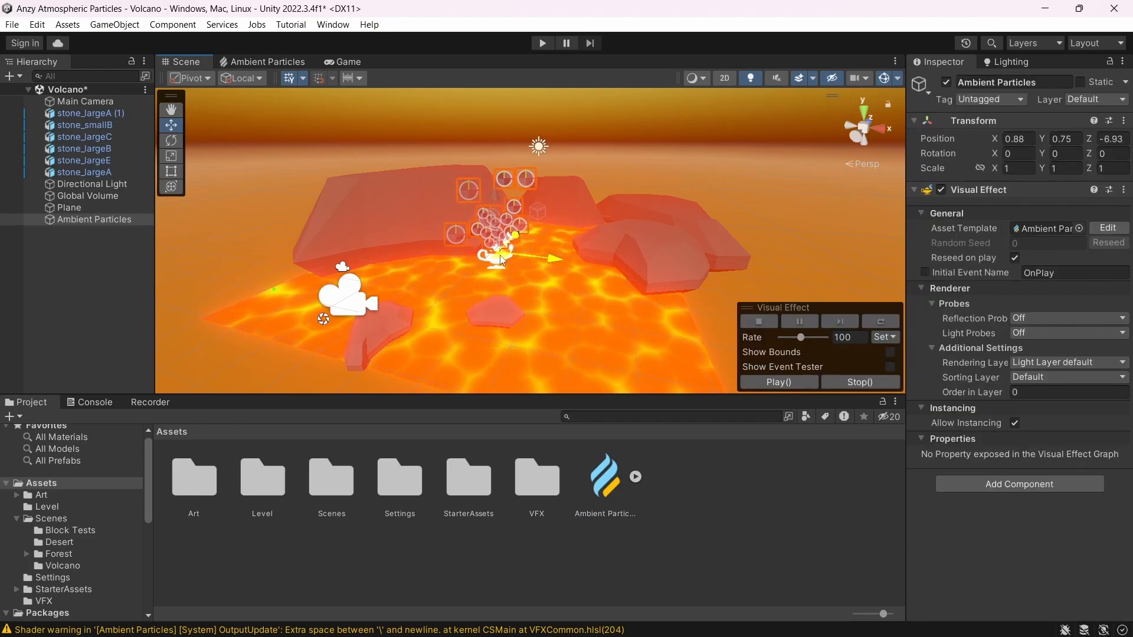
left_click(347, 62)
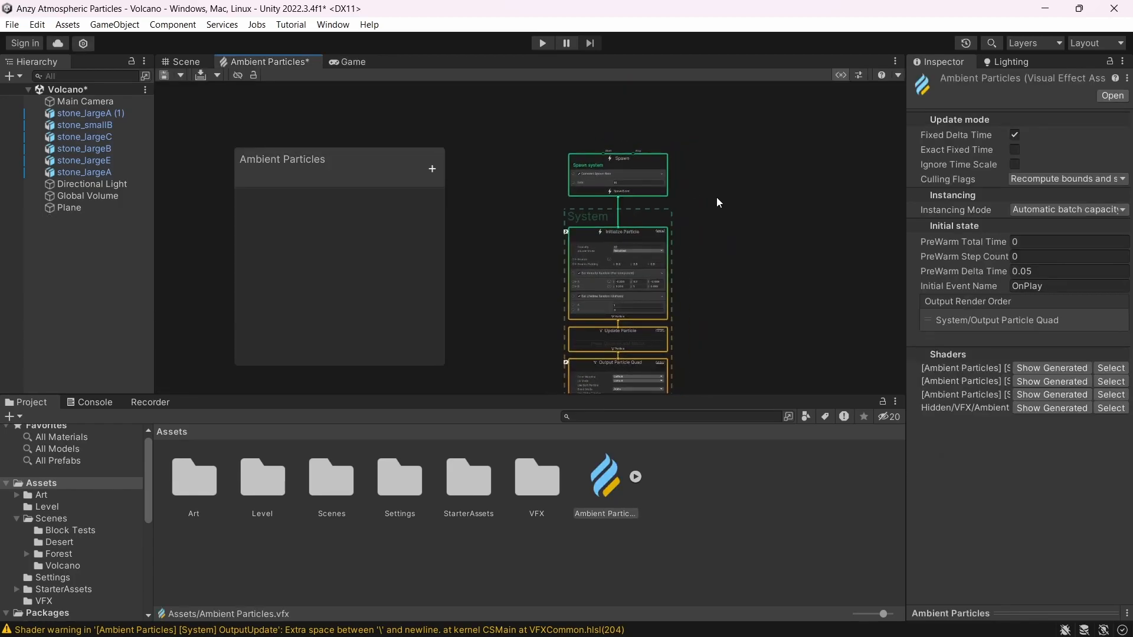
- Set the Constant Spawn Rate in the Ambient Particles graph's Spawn system to 2048
scroll(597, 140, "up", 8)
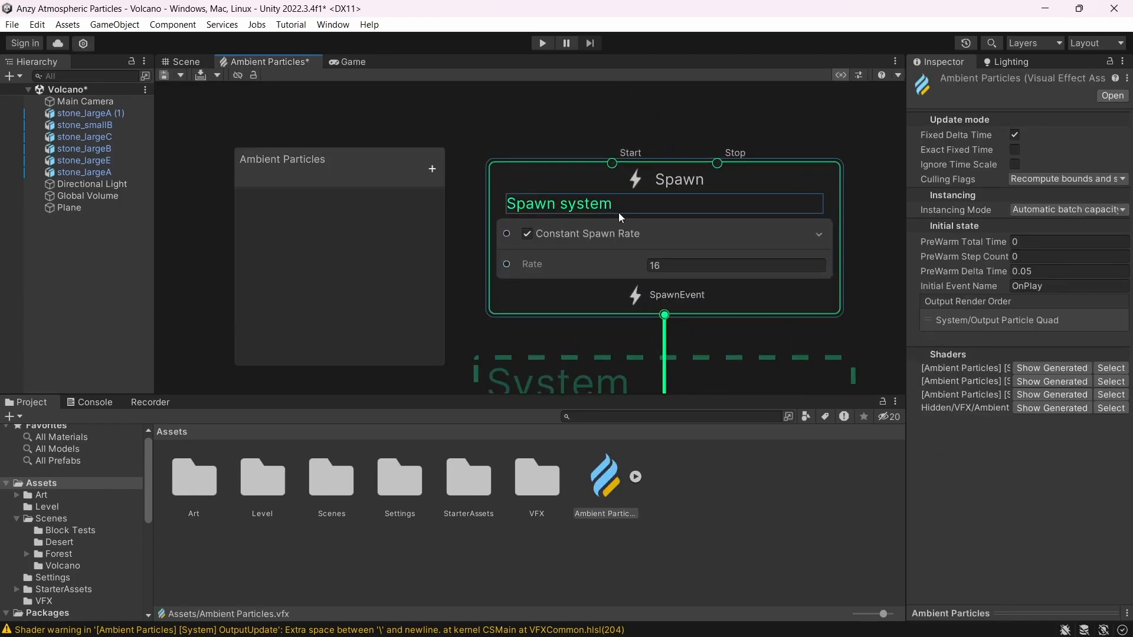
left_click(671, 267)
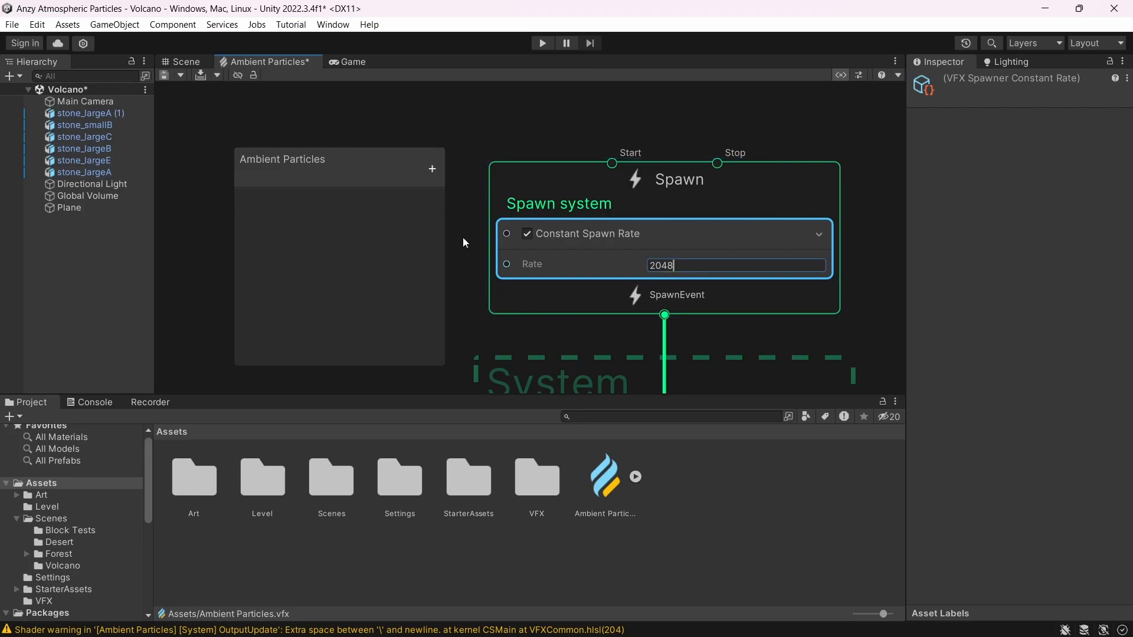
- Add an exposed int property to the Ambient Particles blackboard and name it "Number of particles"
left_click(433, 169)
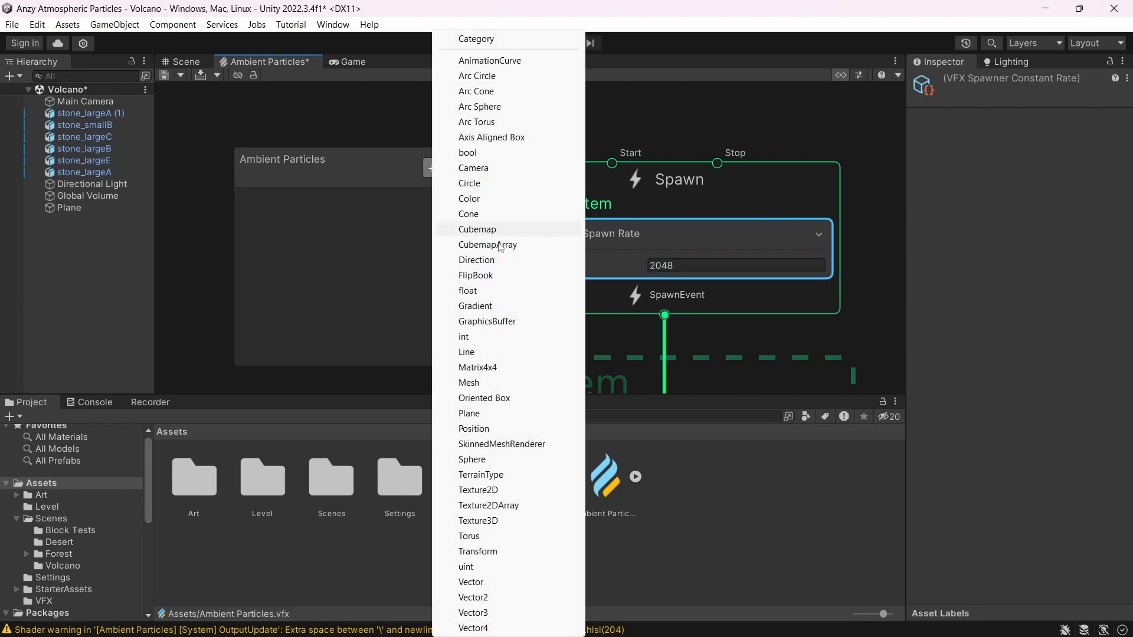
left_click(480, 338)
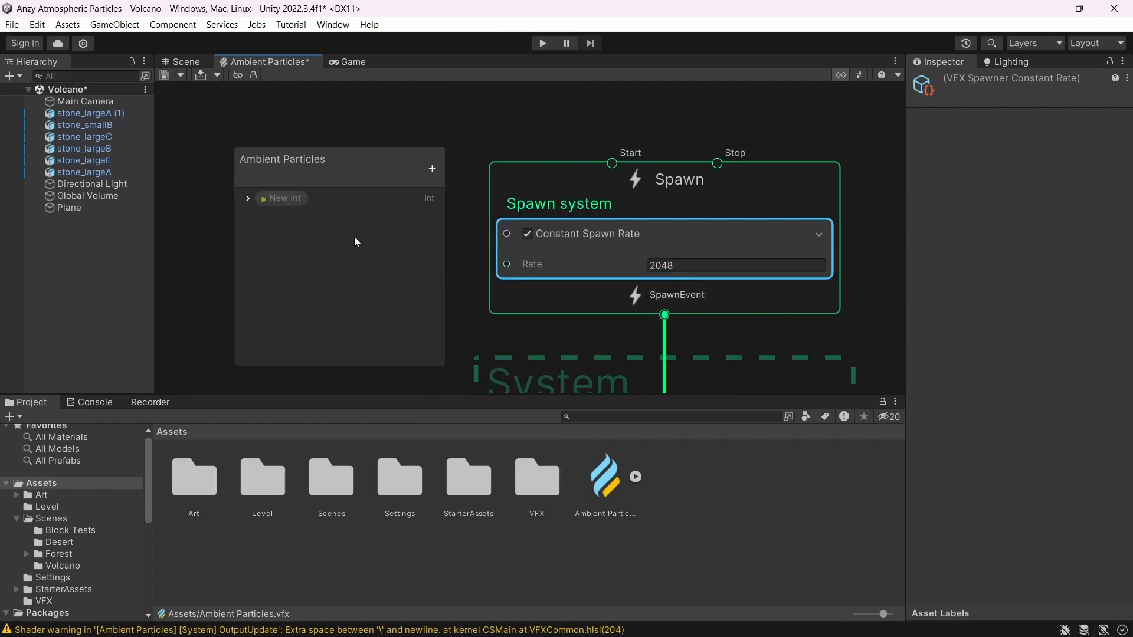
left_click(283, 200)
left_click(1039, 117)
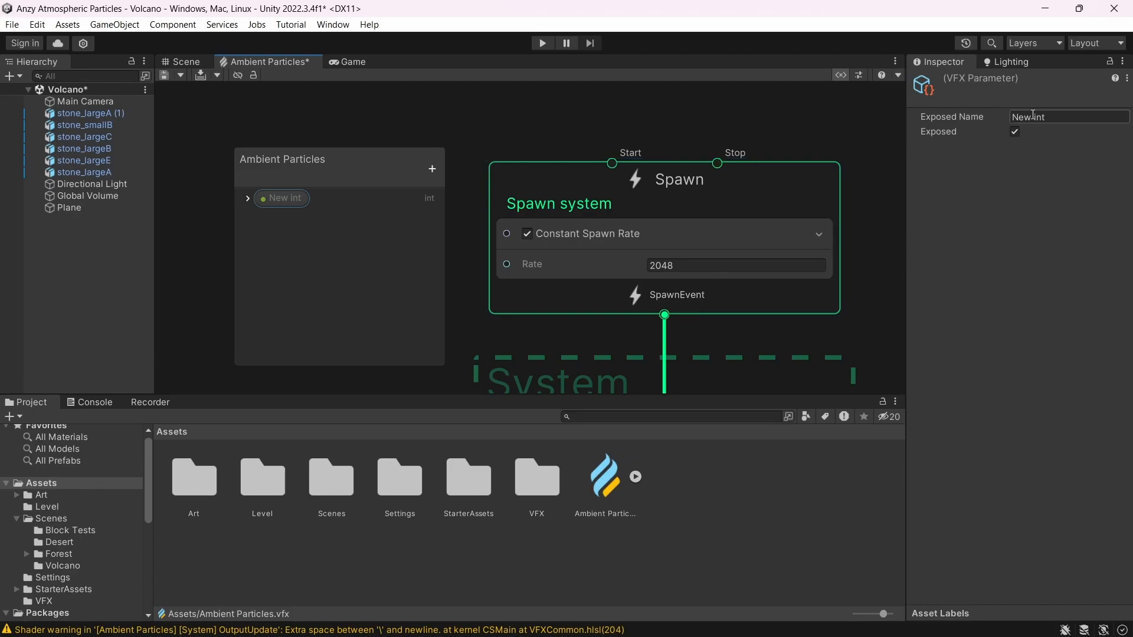
key("BackSpace")
type("Number of particles")
left_click(1011, 220)
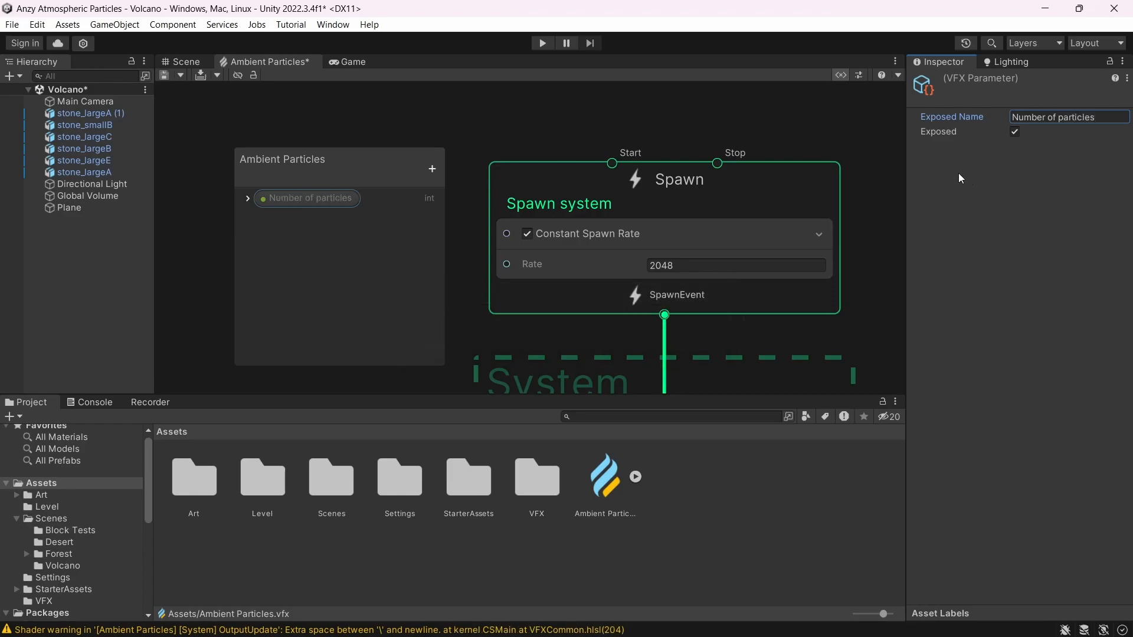
- Set the value of the "Number of particles" property to 2048
middle_click_drag(444, 223, 566, 219)
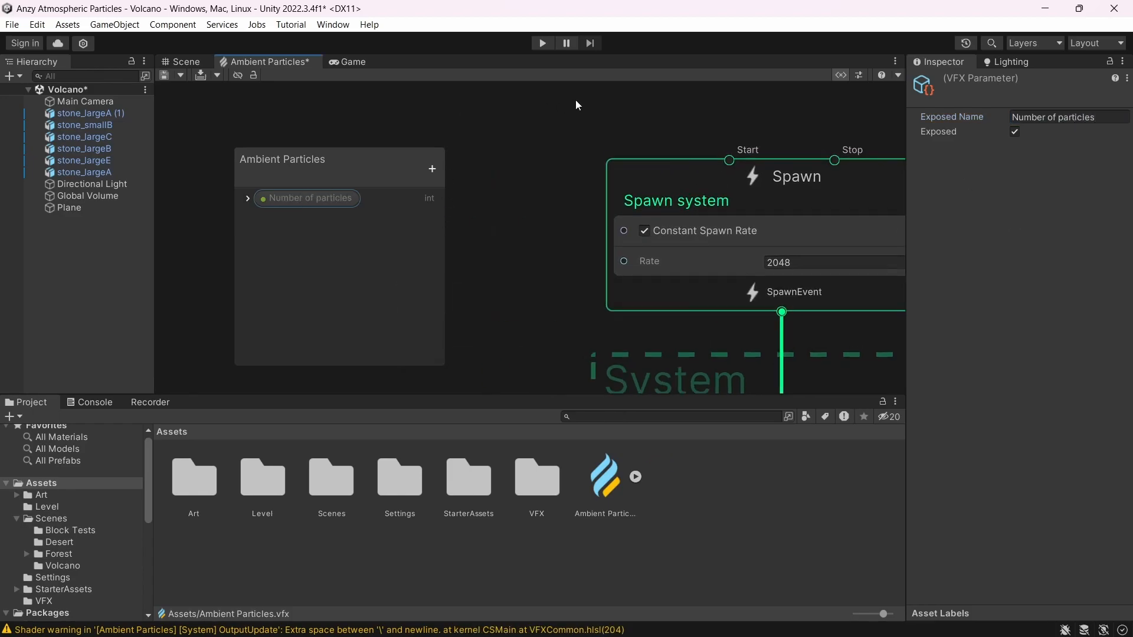
left_click(244, 197)
left_click(247, 199)
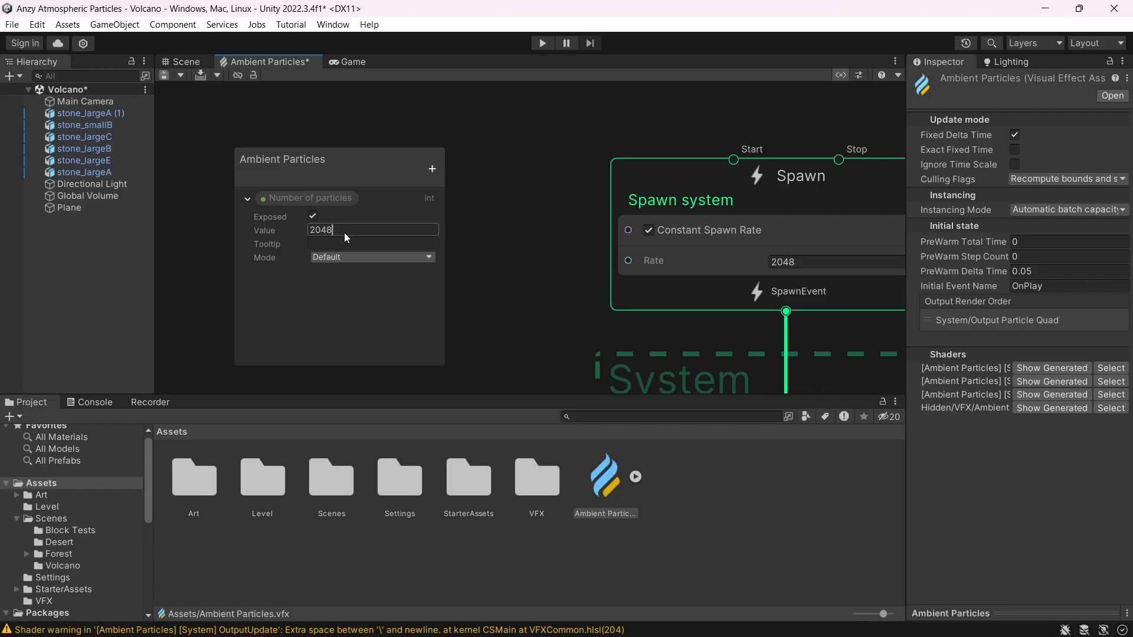
- Place the "Number of particles" property in the graph, connect it to the Constant Spawn Rate's Rate input, and align its node
left_click(317, 199)
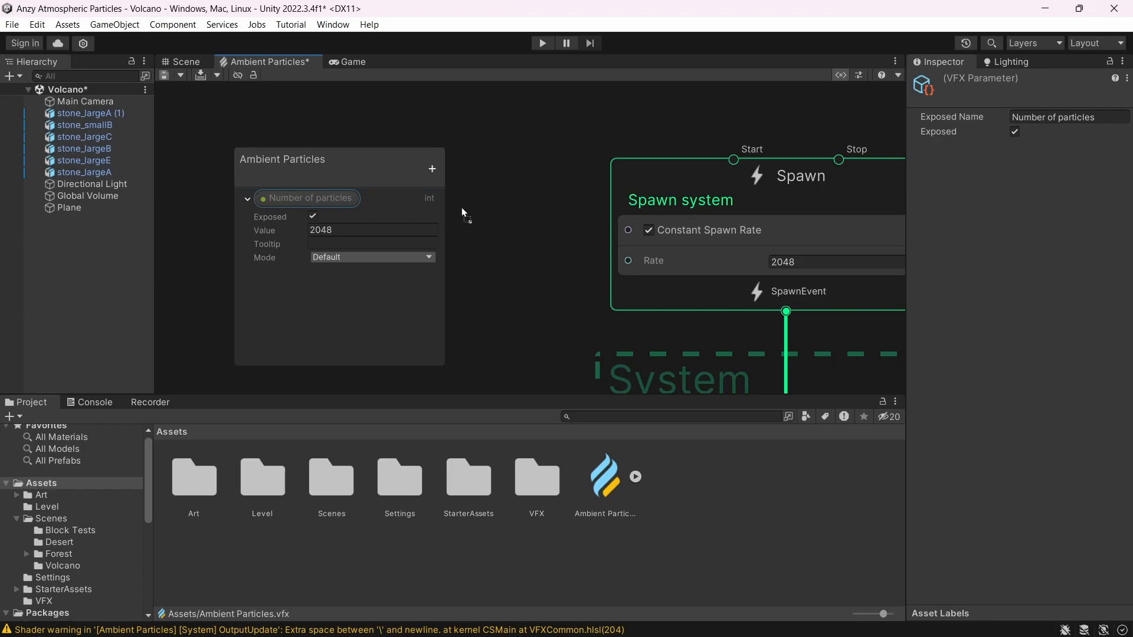
left_click_drag(493, 244, 628, 260)
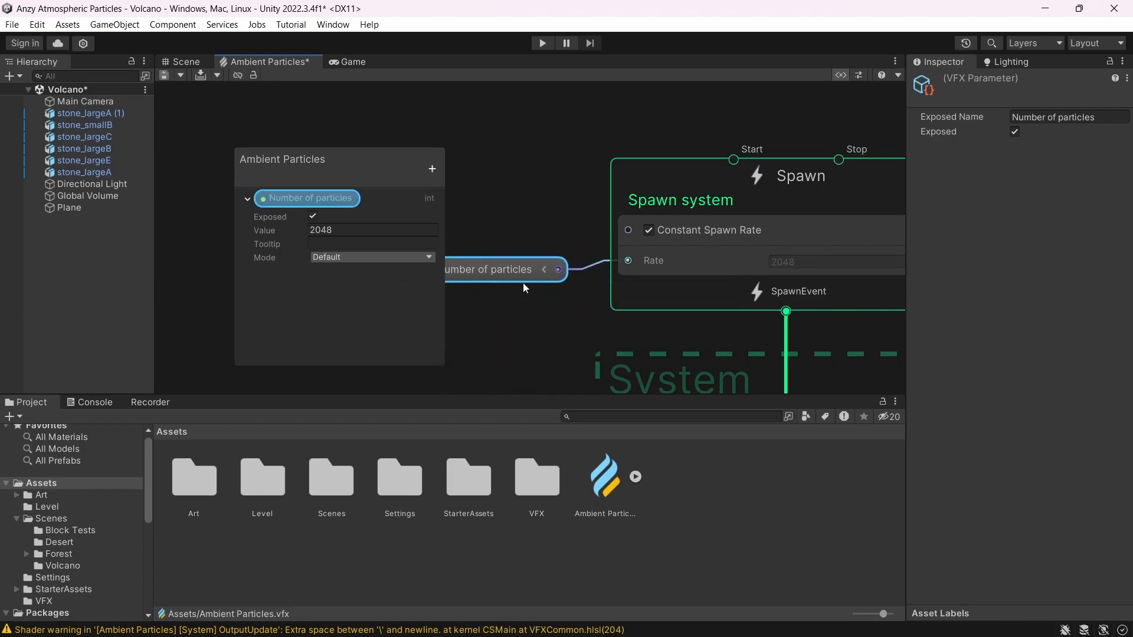
left_click_drag(516, 271, 516, 268)
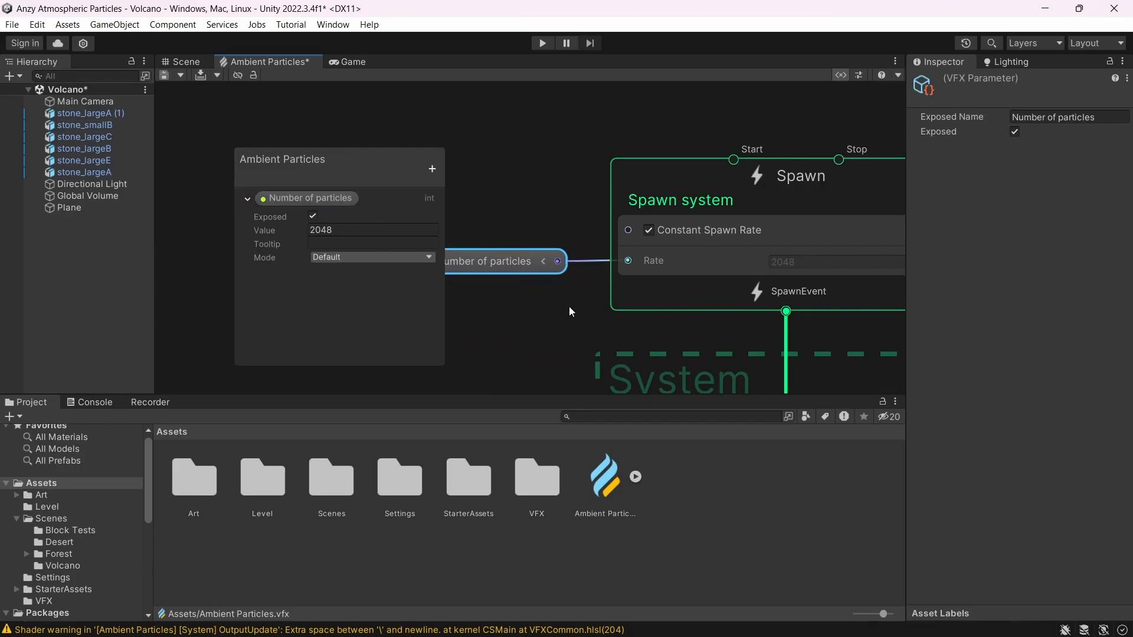
- Save the graph and the scene, and check the particles in the Game view
scroll(561, 311, "down", 6)
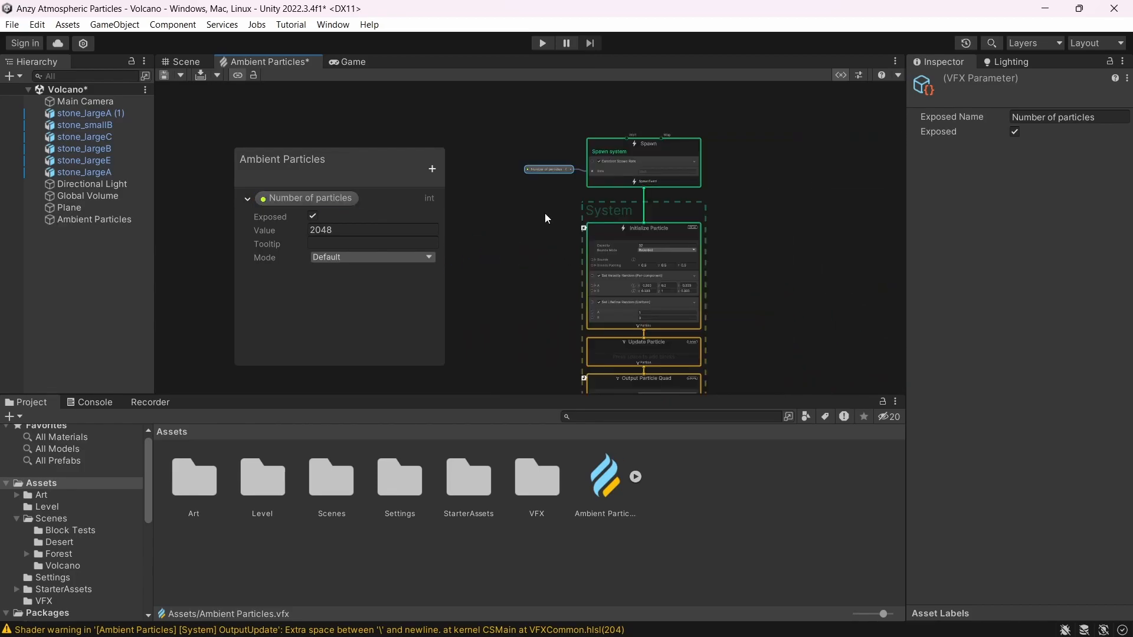
key("ctrl+s")
right_click(329, 62)
left_click(326, 61)
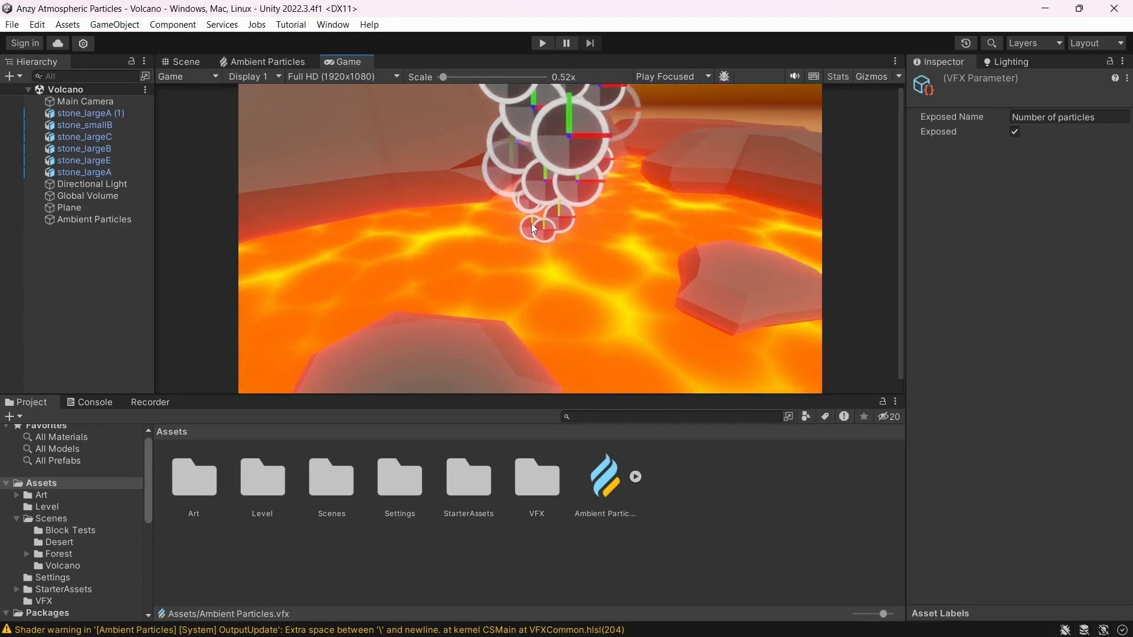
- Set the Capacity of the graph's Initialize Particle context to 4076
left_click(284, 62)
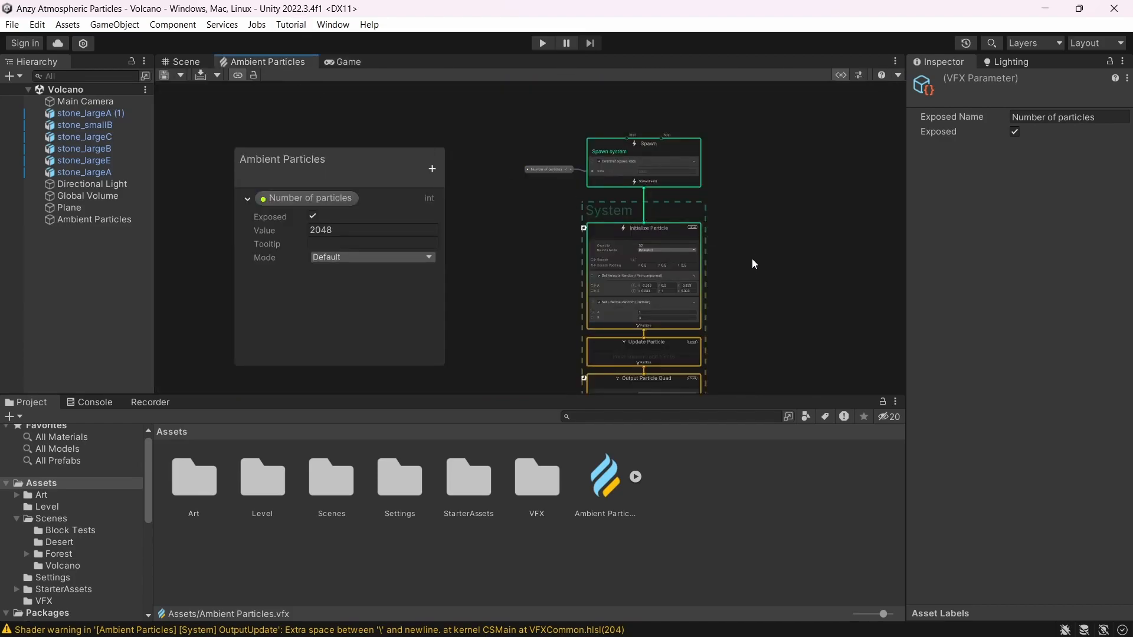
scroll(725, 277, "up", 6)
middle_click_drag(796, 271, 821, 269)
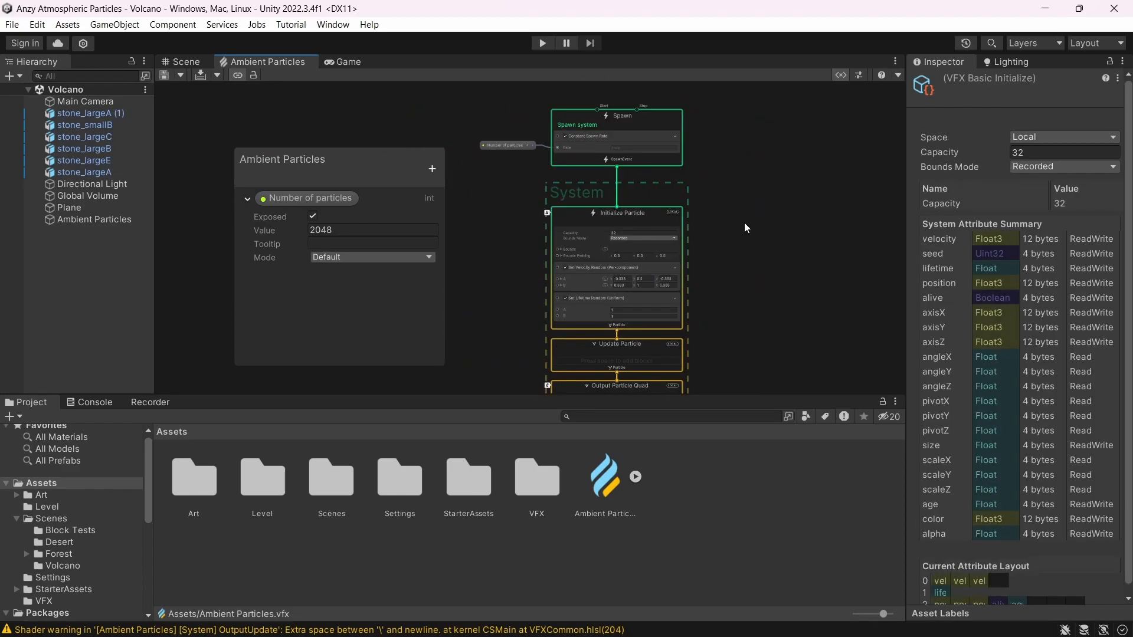
scroll(635, 217, "up", 5)
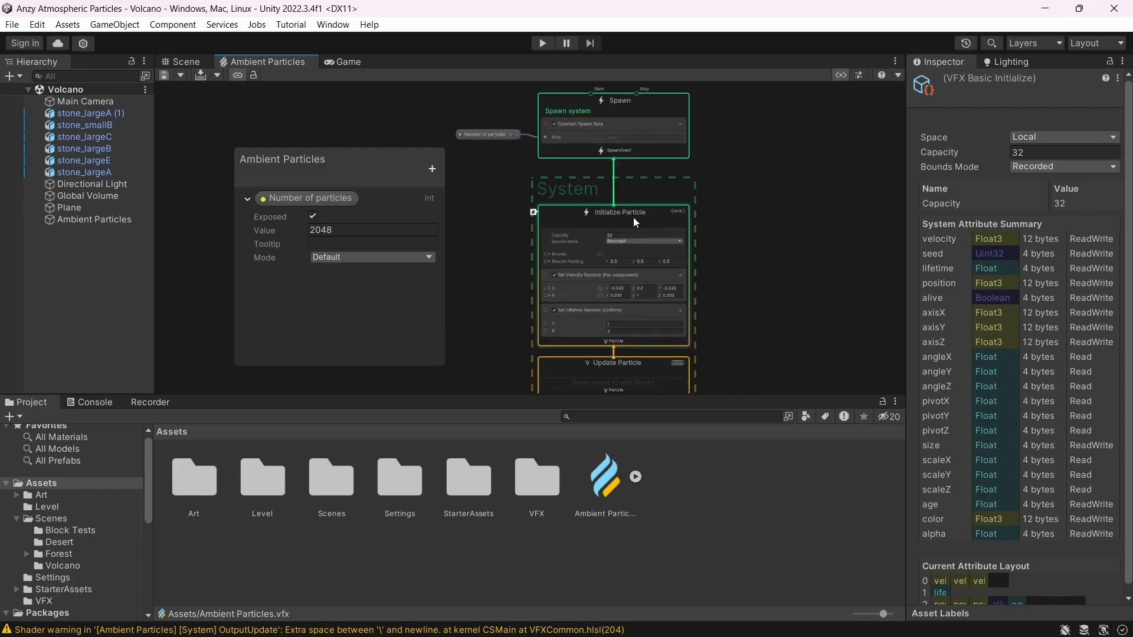
left_click(614, 241)
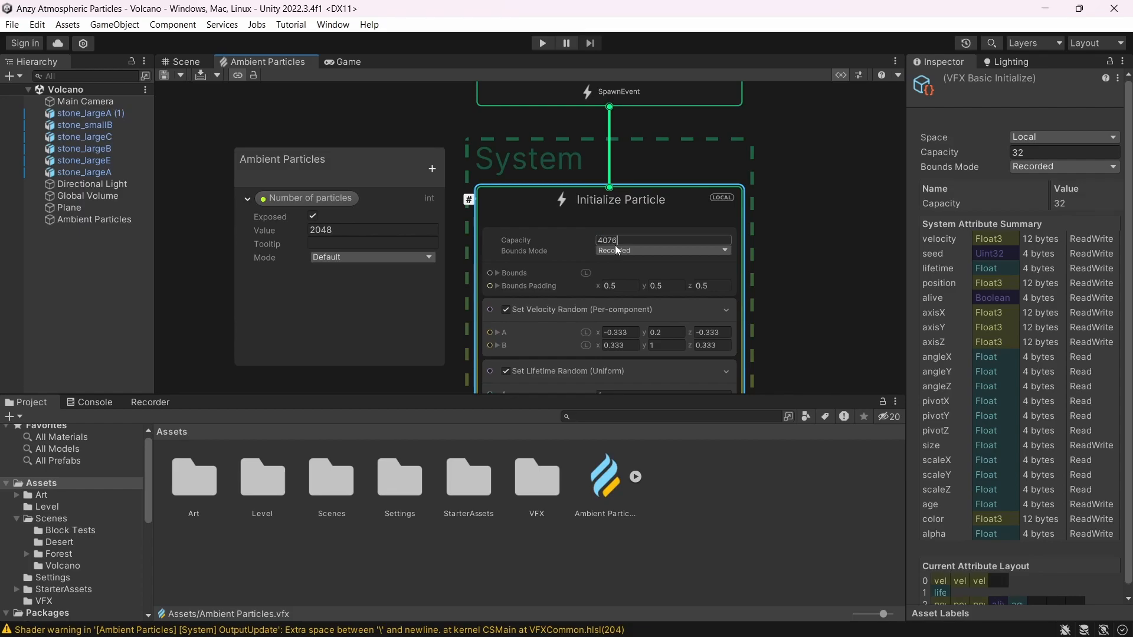
- Apply the new particle capacity, save the graph, and check the particles in the Game view
key("Return")
key("ctrl+s")
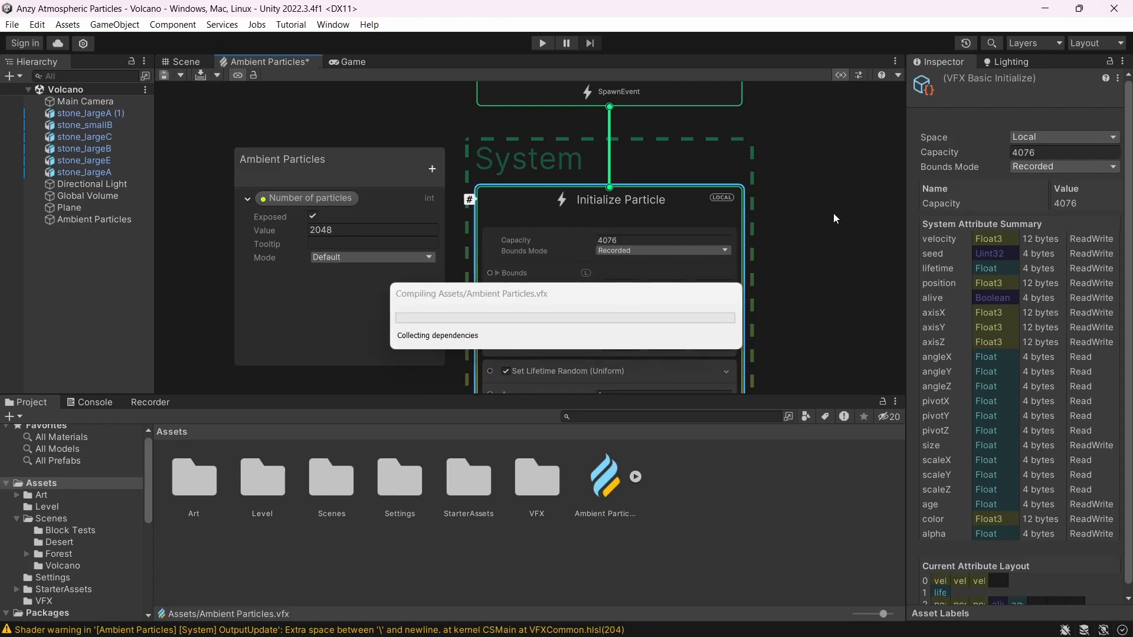
scroll(833, 214, "down", 3)
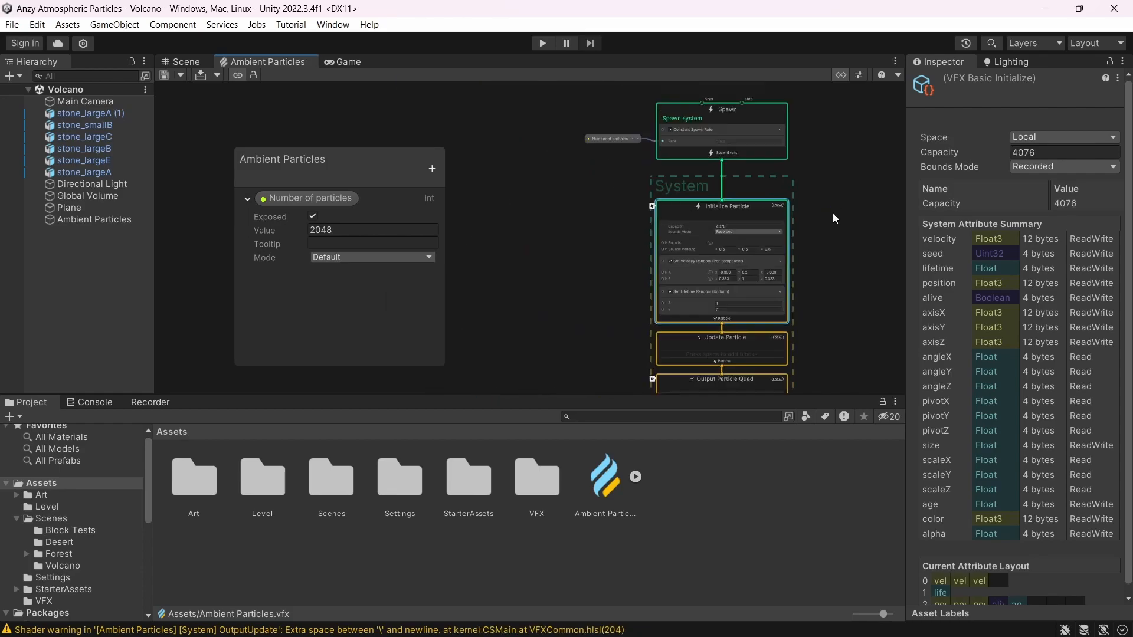
left_click(353, 58)
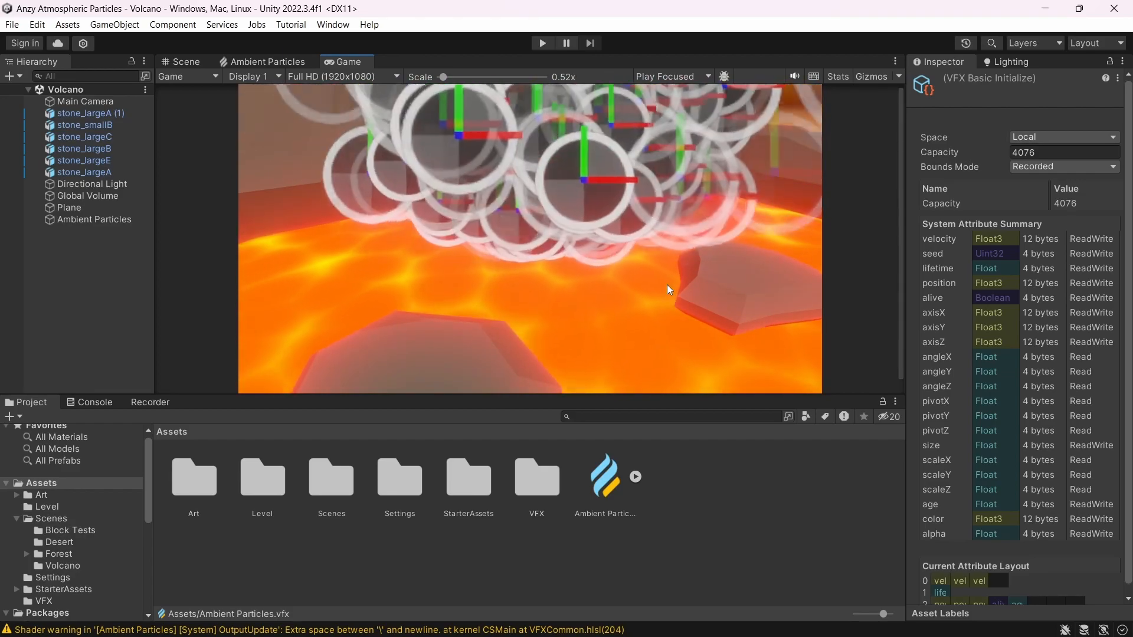
- Add a Set Position (Shape: AABox) block to the Initialize Particle context of the Ambient Particles graph
left_click(244, 62)
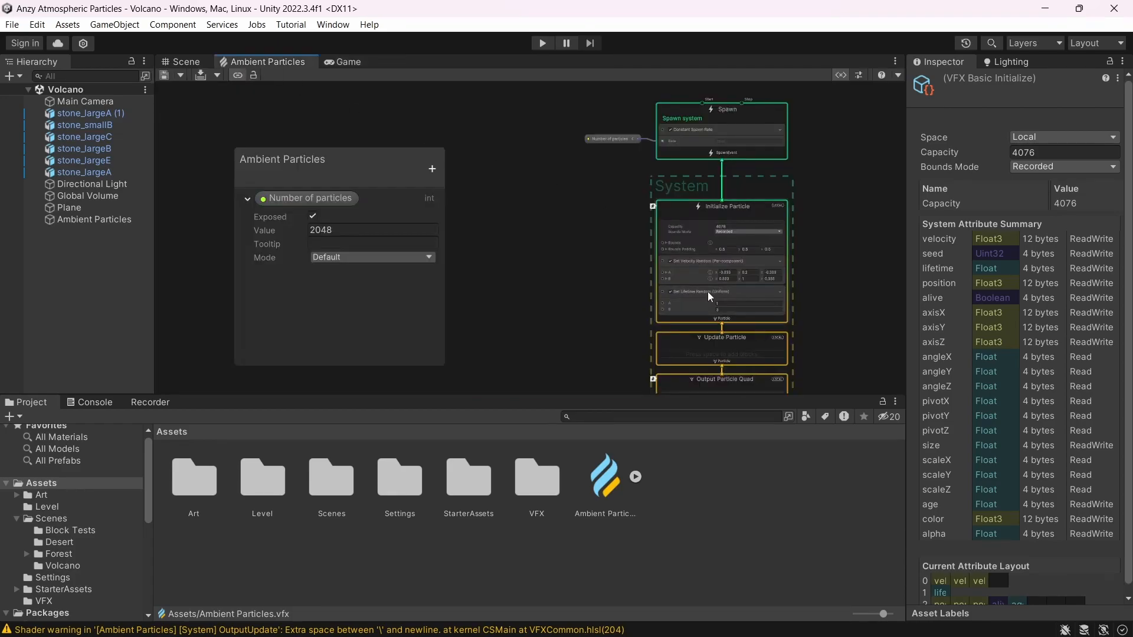
left_click(504, 218)
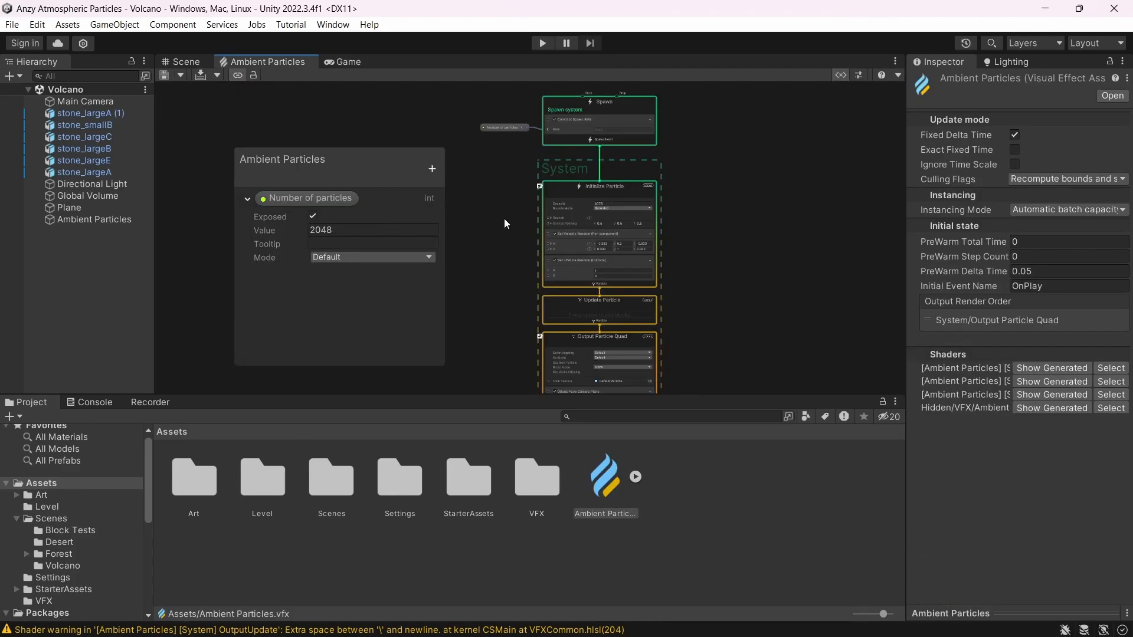
scroll(532, 264, "up", 5)
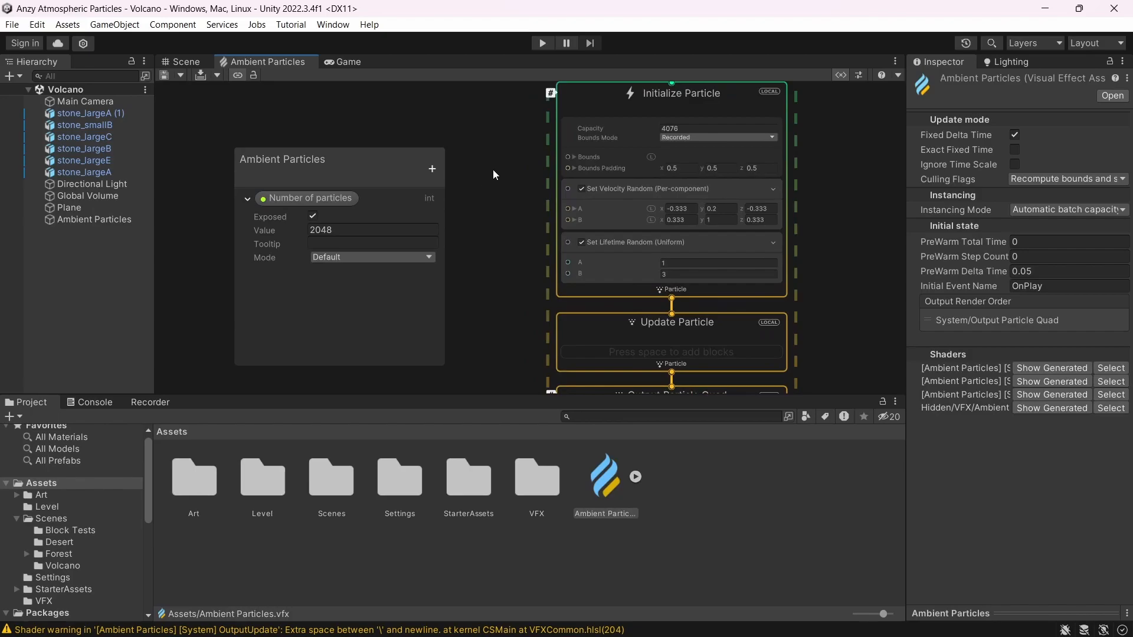
left_click(583, 342)
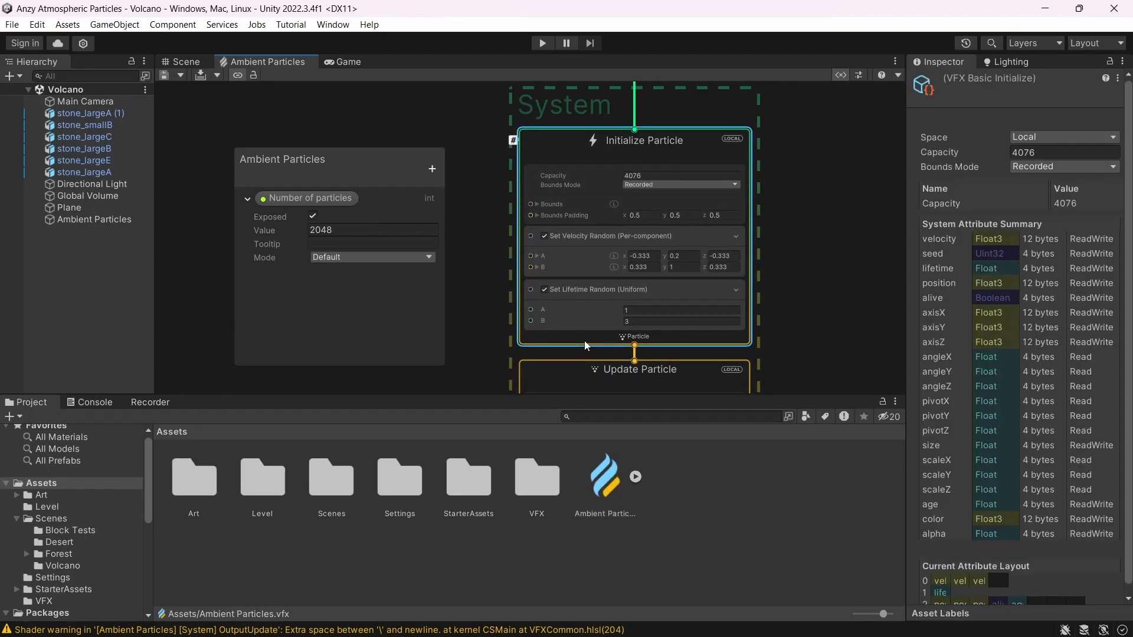
key("space")
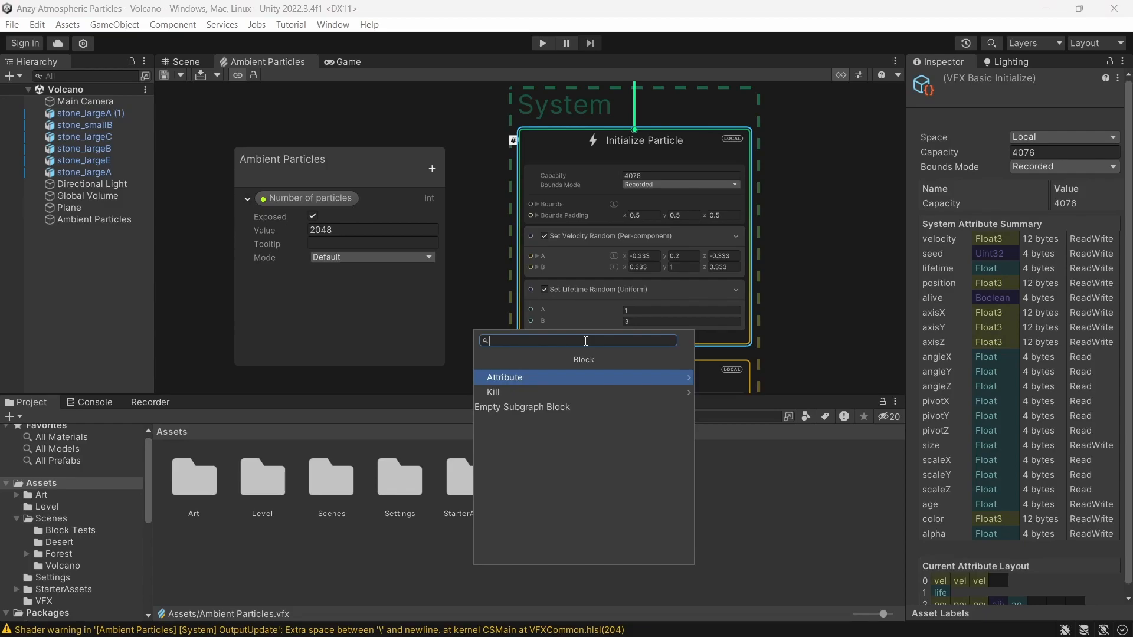
type("SET ")
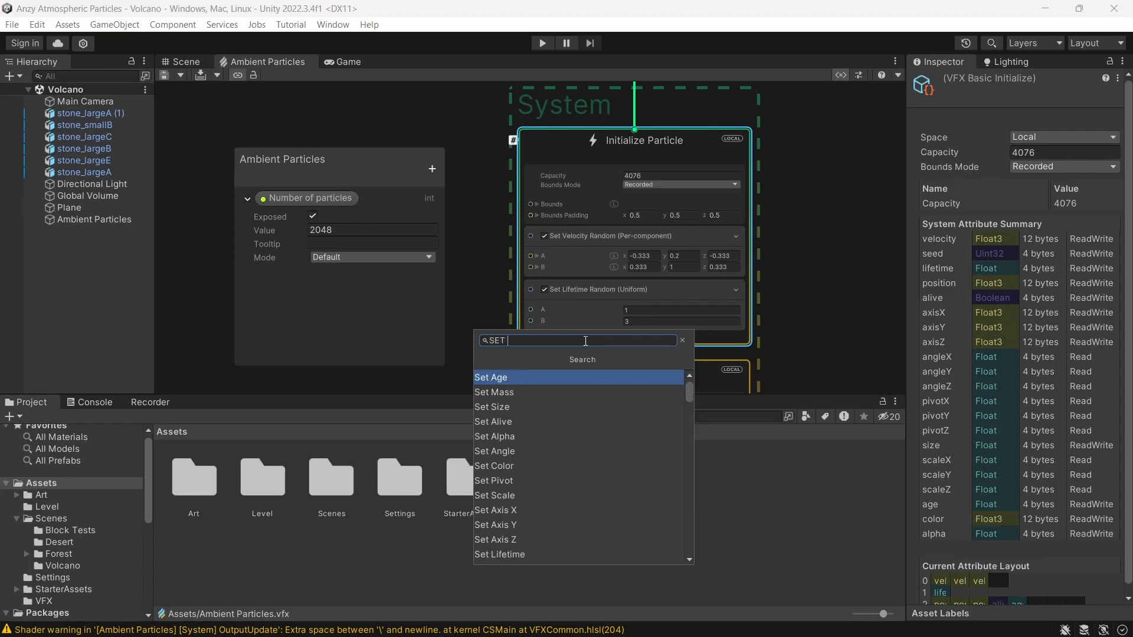
type("POS")
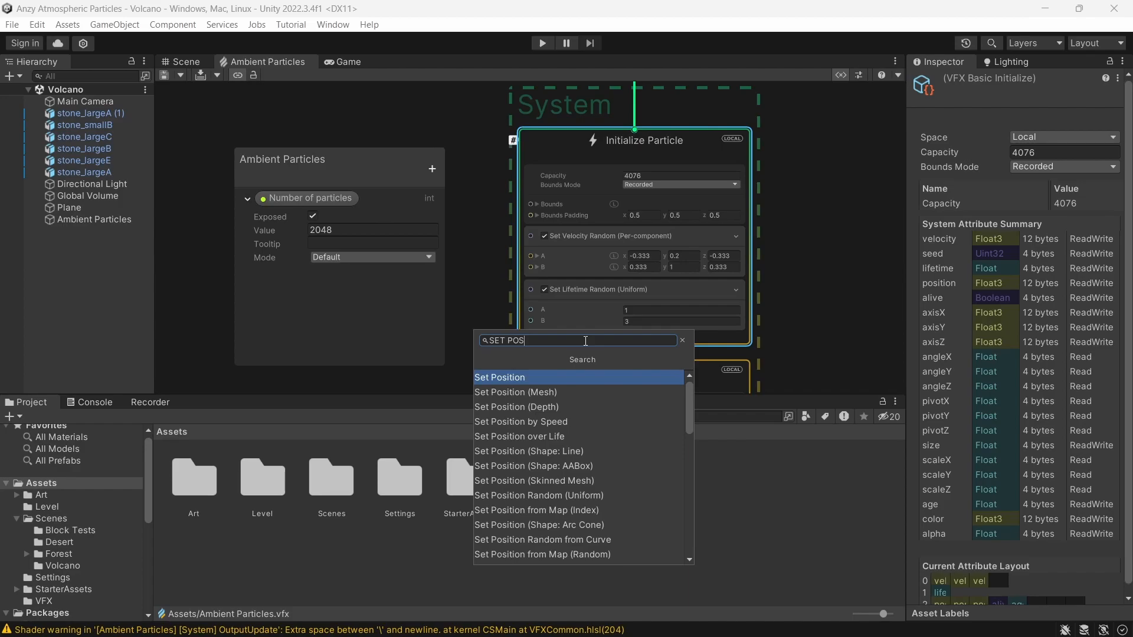
type("ITION BOX")
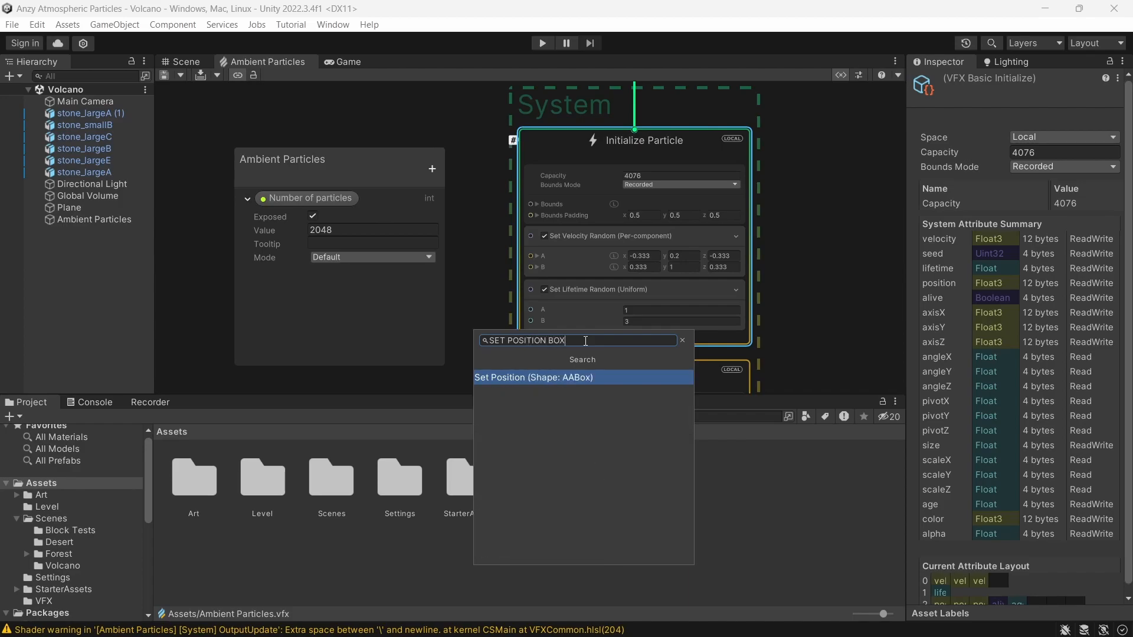
key("Return")
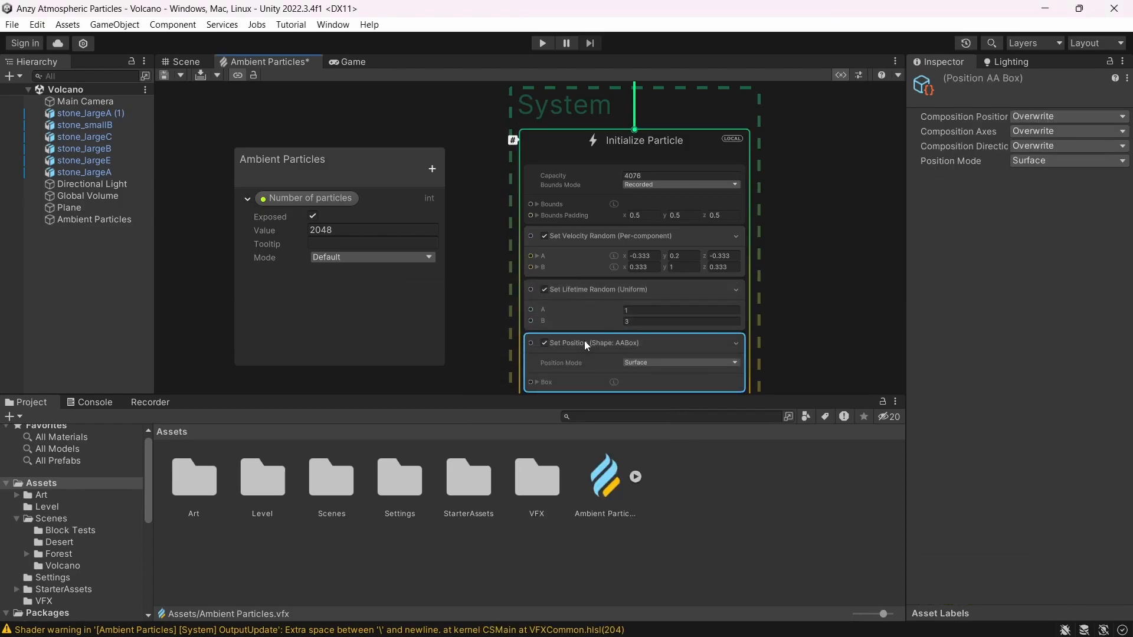
- Set the Set Position block's Position Mode to Volume and its box Size to 20 in x, y and z
middle_click_drag(495, 346, 483, 285)
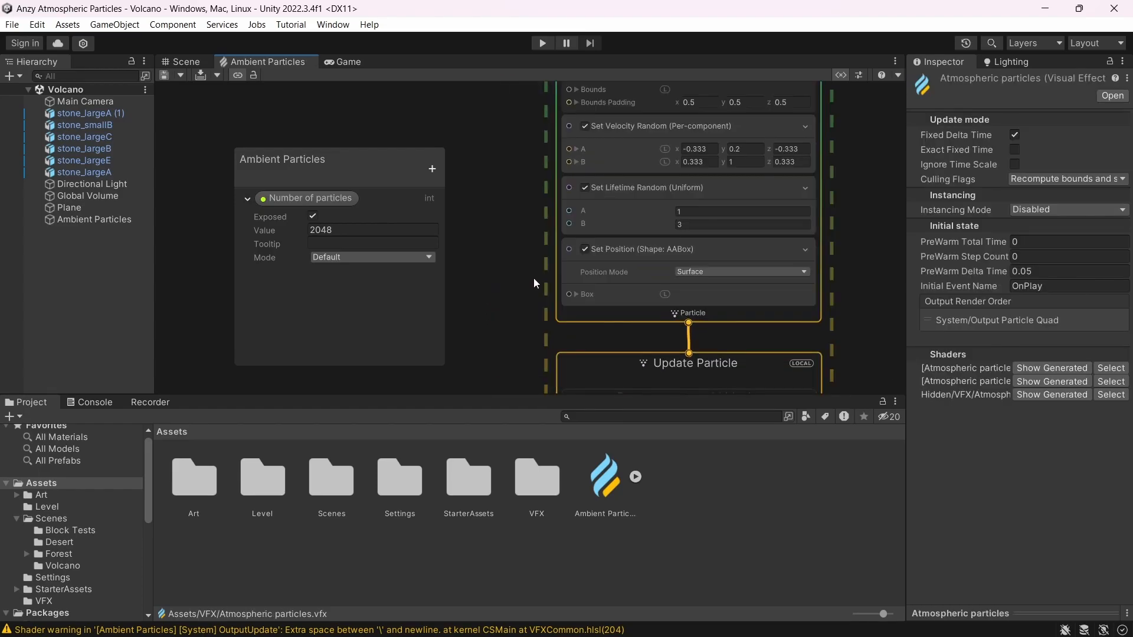
left_click(702, 271)
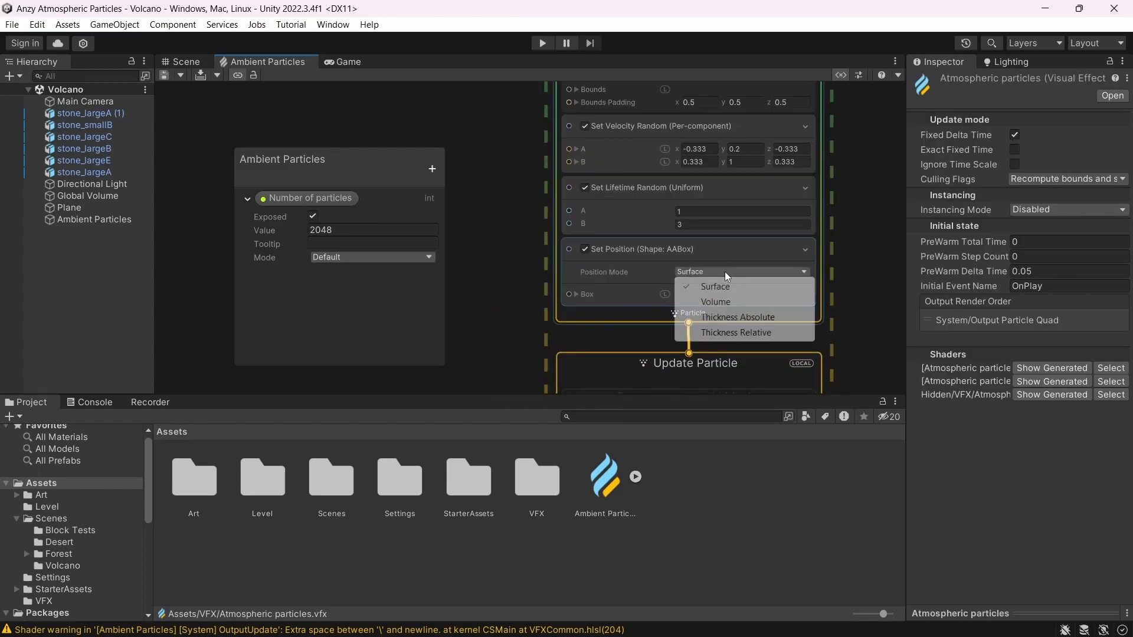
left_click(716, 302)
left_click(583, 296)
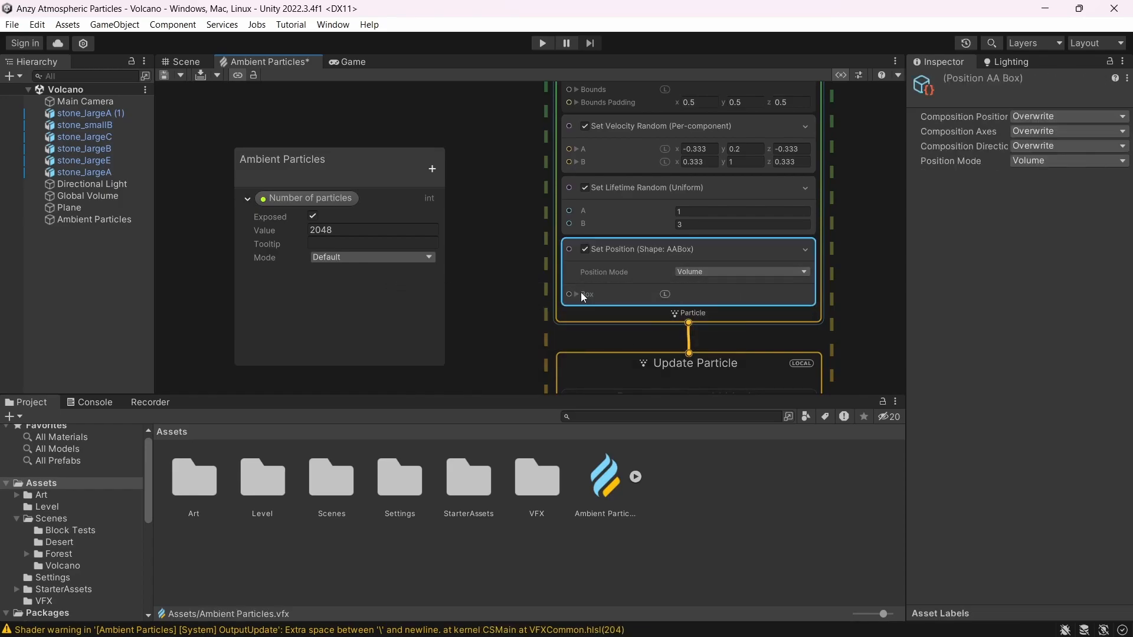
left_click(576, 295)
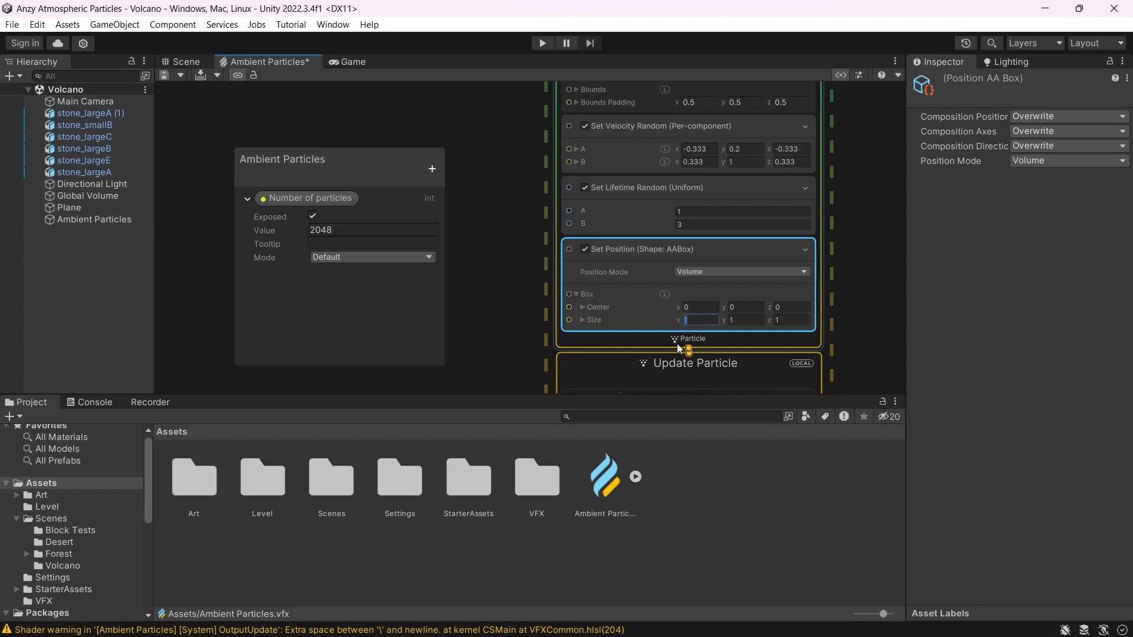
type("20")
key("Tab")
type("20")
key("Tab")
type("20")
- Save the graph with the box-shaped spawn volume and check the particle spread in the Game view
left_click(535, 317)
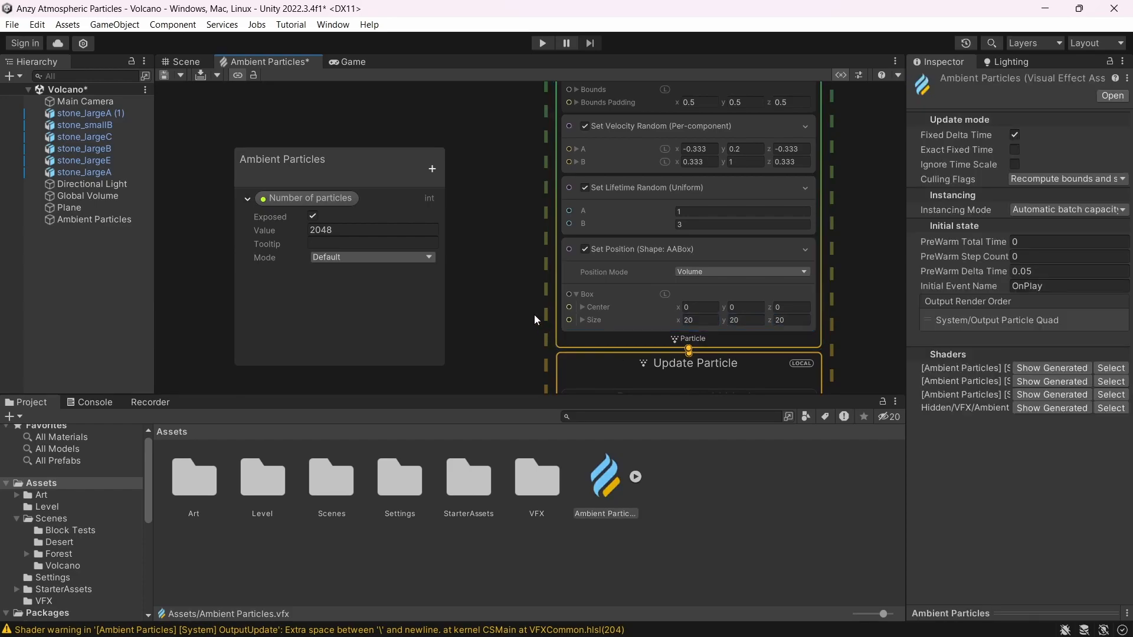
key("ctrl+s")
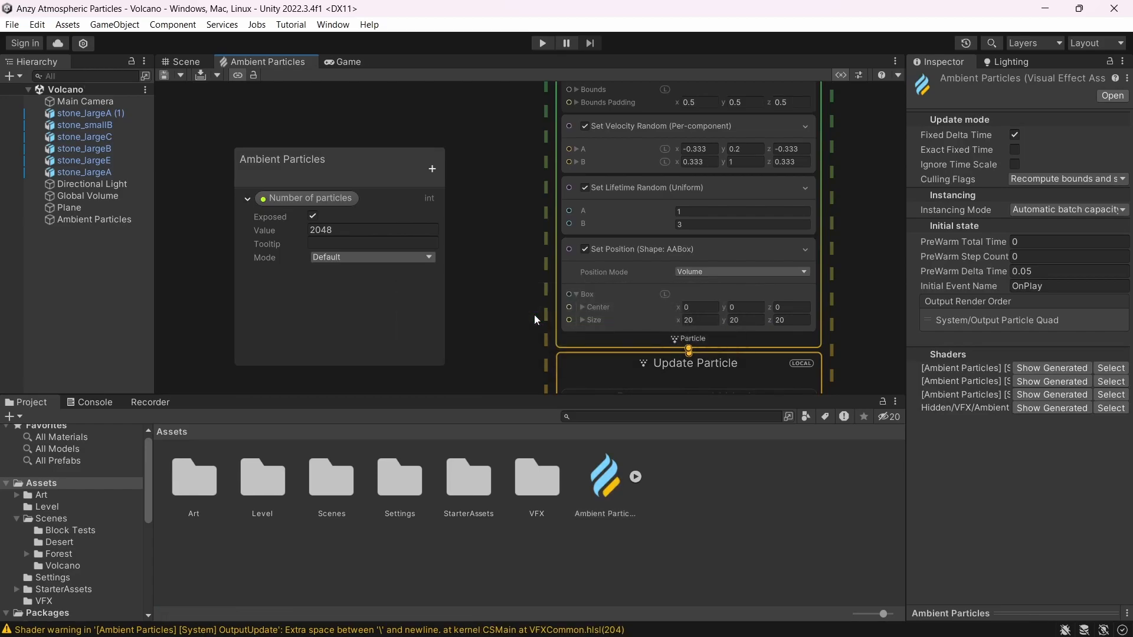
left_click(345, 62)
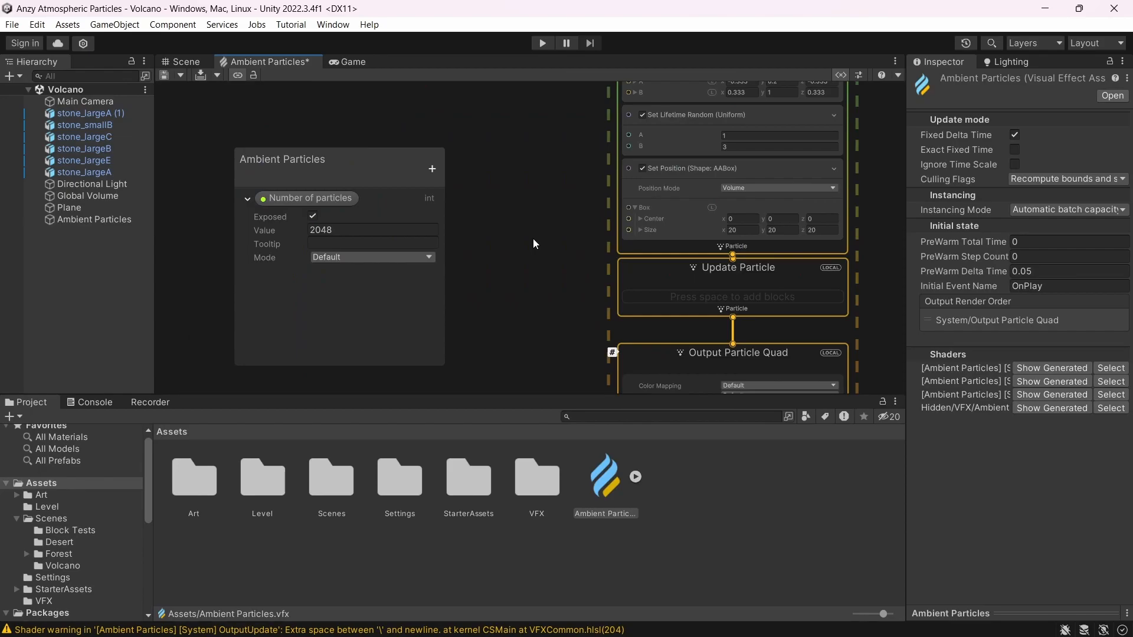
- Add an exposed int property to the Ambient Particles graph and name it "Area"
left_click(432, 169)
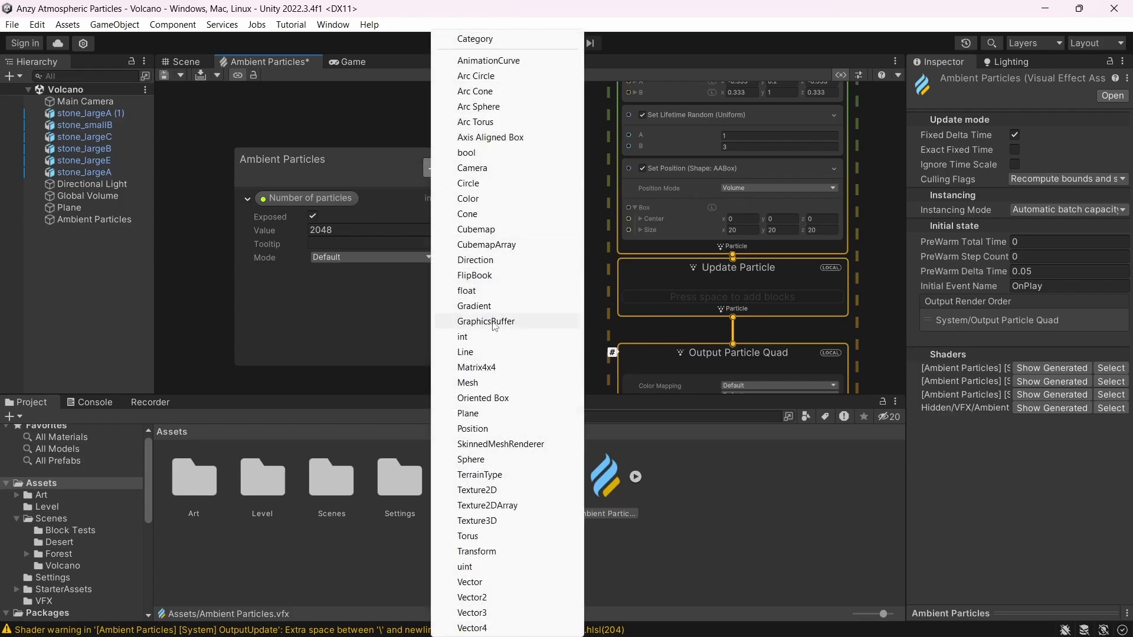
left_click(484, 339)
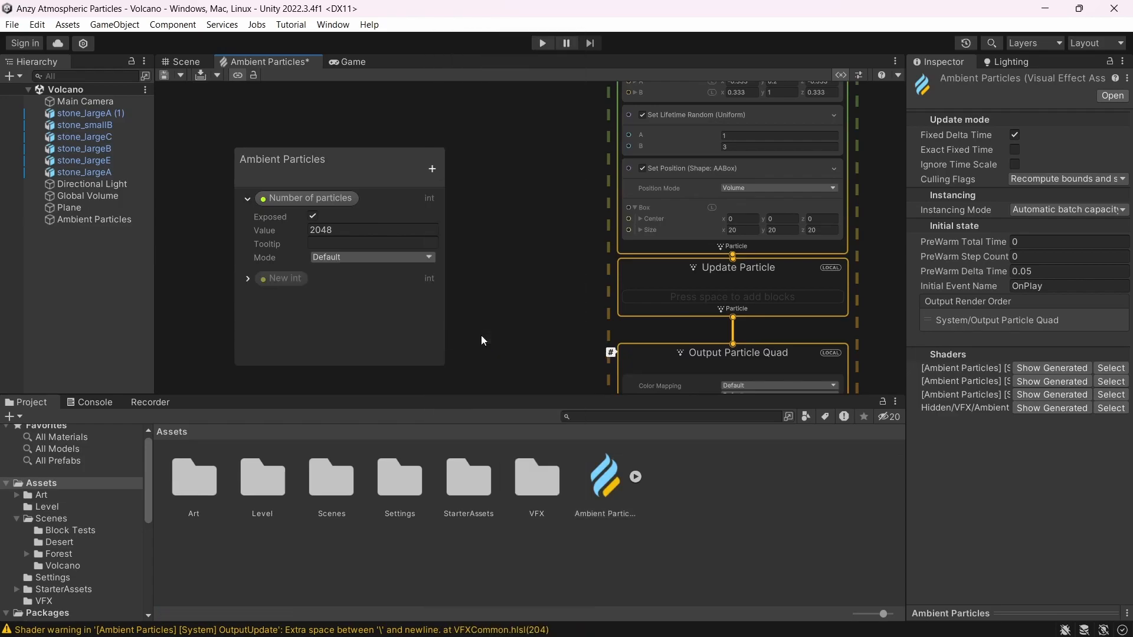
left_click(264, 279)
left_click(1051, 118)
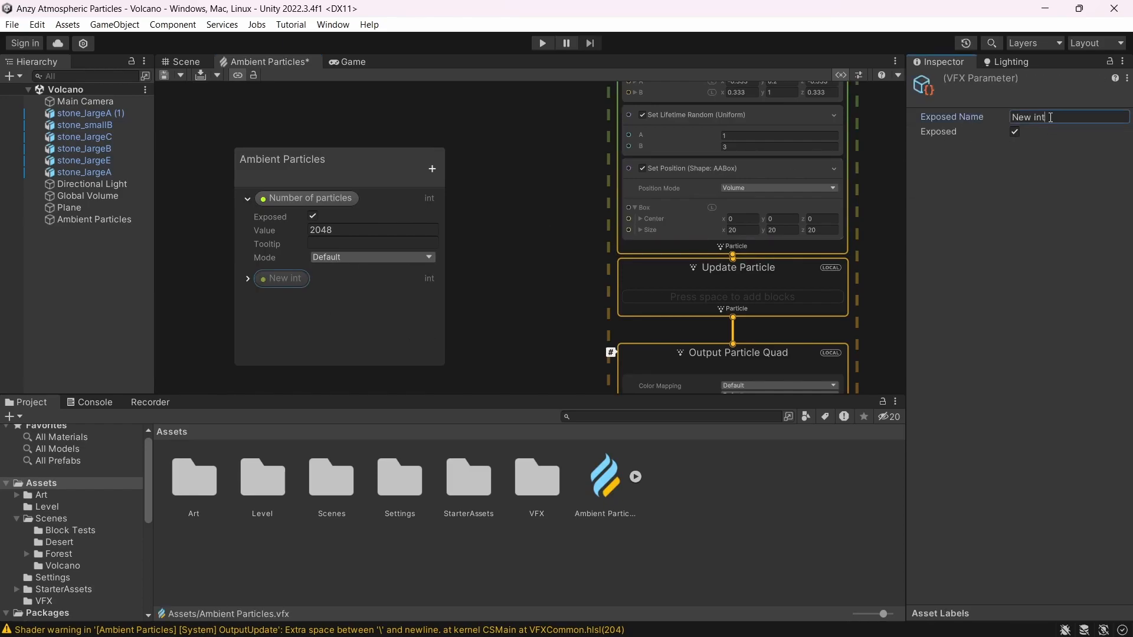
type("sIZE")
key("BackSpace")
key("BackSpace")
key("BackSpace")
key("BackSpace")
type("Area")
key("Return")
- Place the Area property in the graph, connect it to the Set Position box's Size input, and set its value to 20
left_click_drag(277, 278, 625, 232)
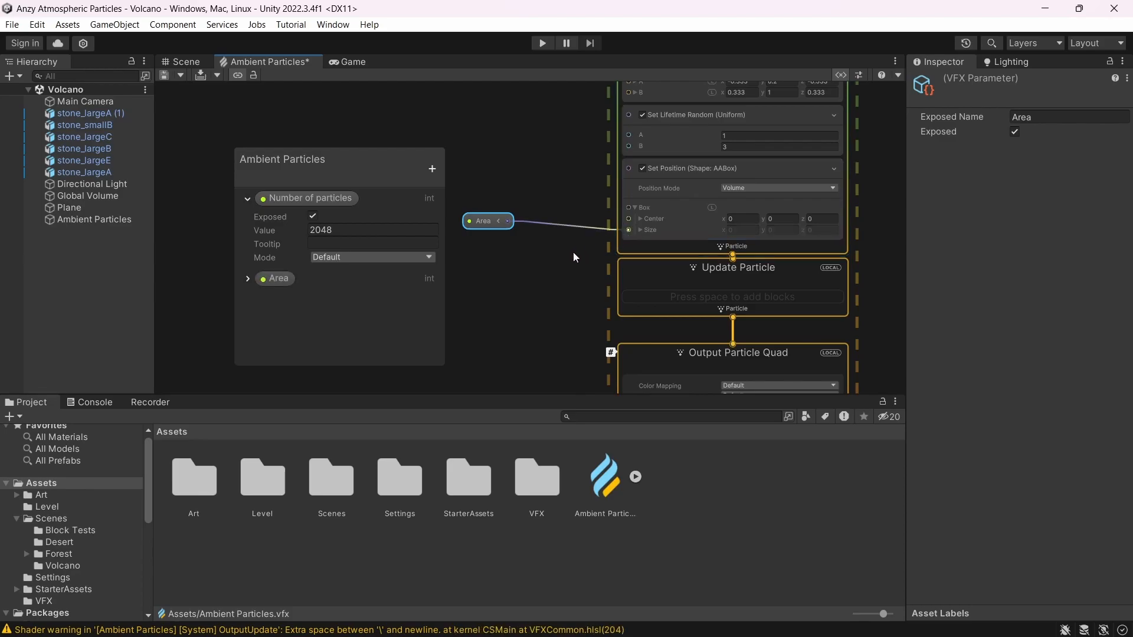
left_click_drag(479, 227, 522, 235)
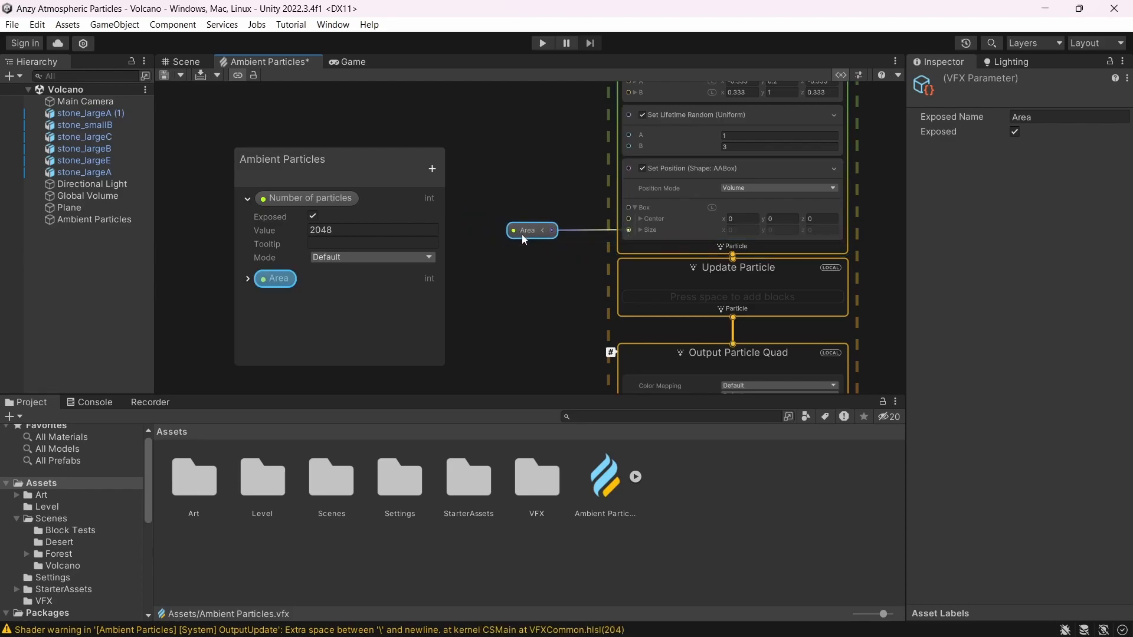
left_click(248, 278)
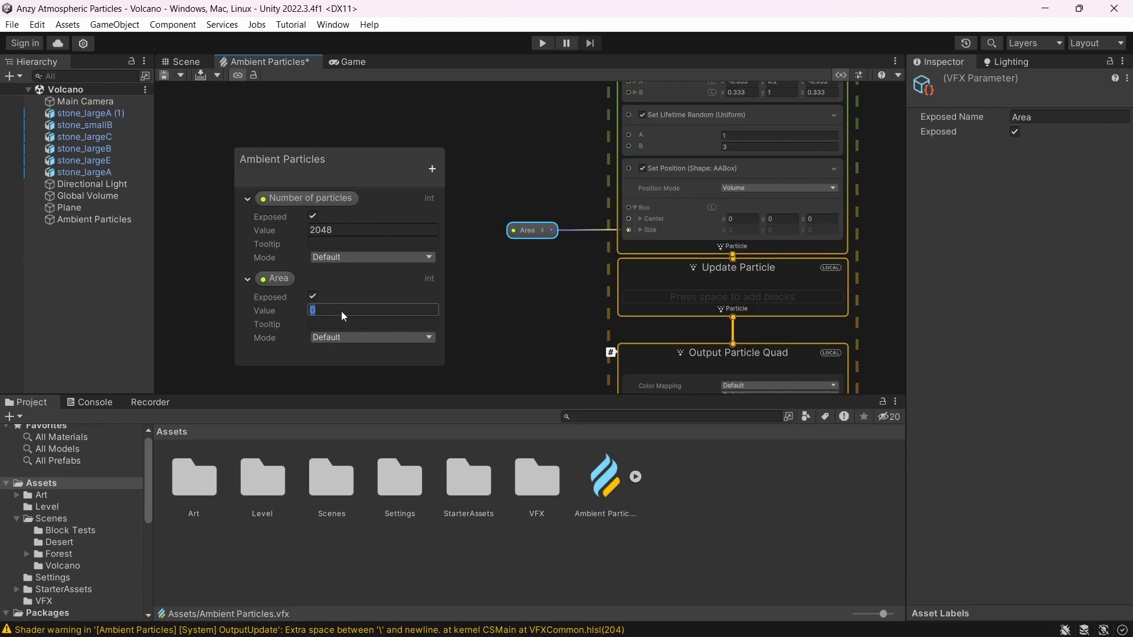
type("2")
- Save the graph, check the Area-driven particle spread in the Game view, and return to the graph
key("ctrl+s")
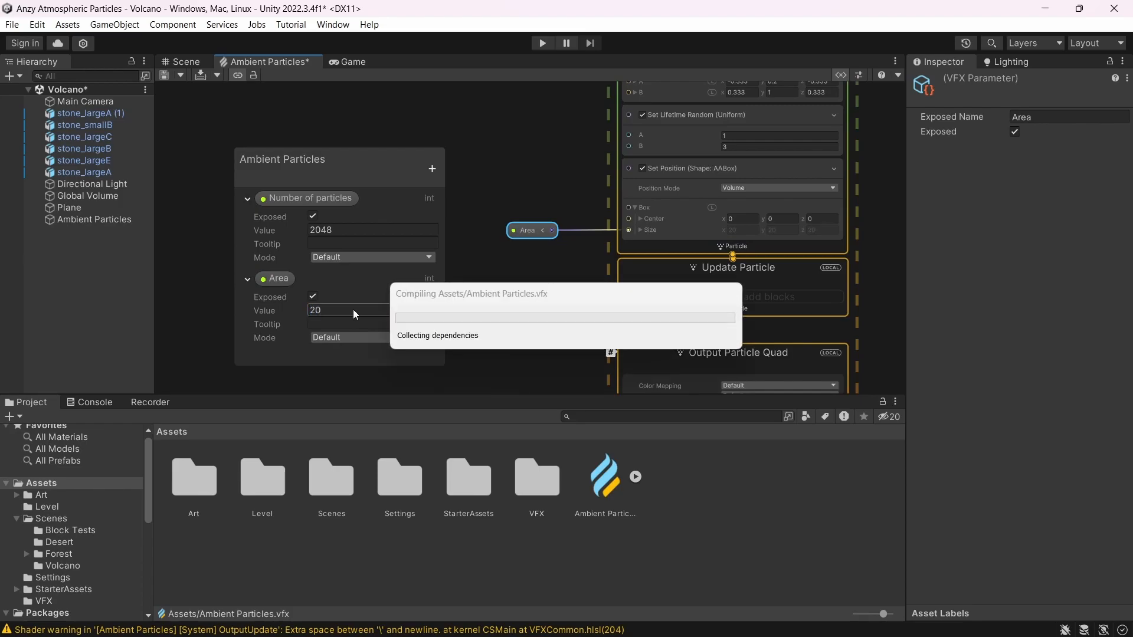
left_click(352, 66)
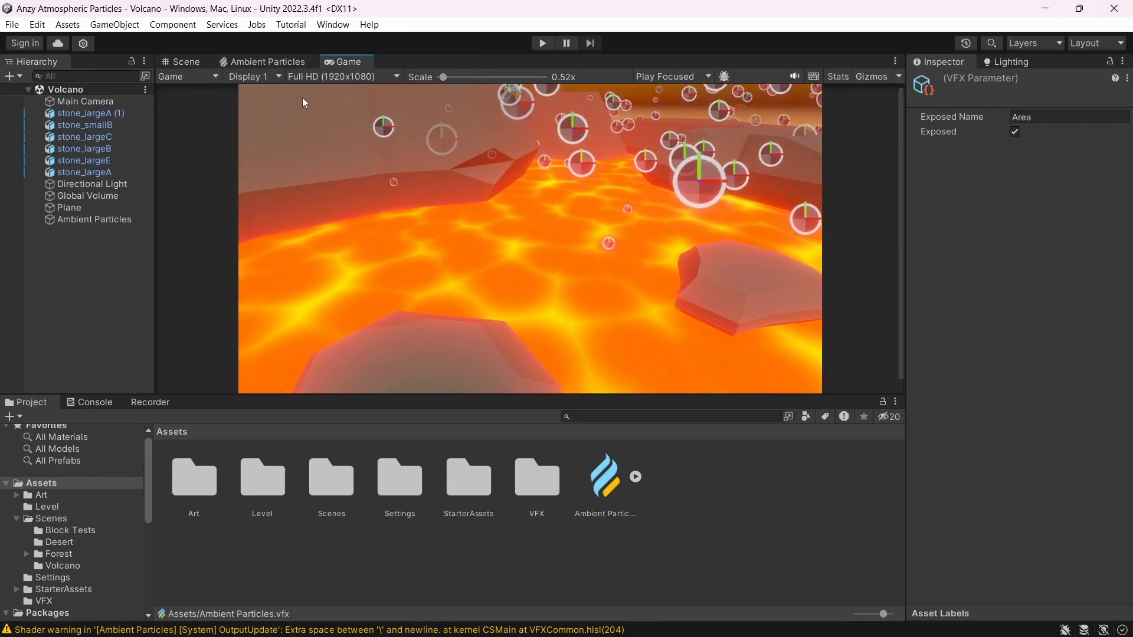
left_click(261, 60)
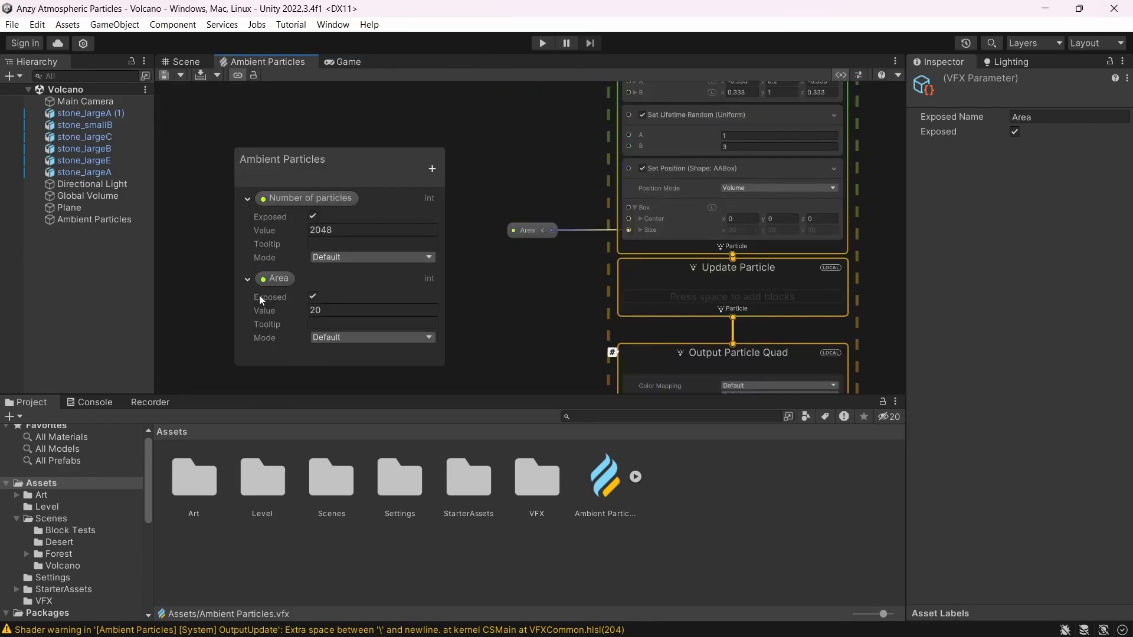
- Collapse the existing properties' settings and add an exposed float property named "Speed"
left_click(247, 278)
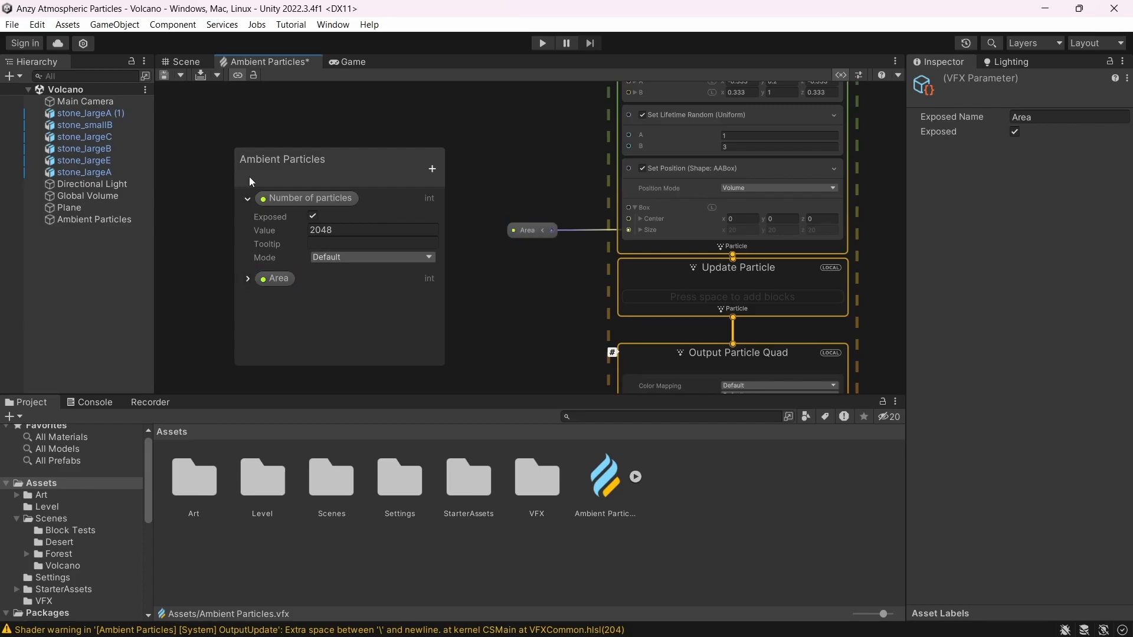
left_click(247, 199)
left_click(517, 280)
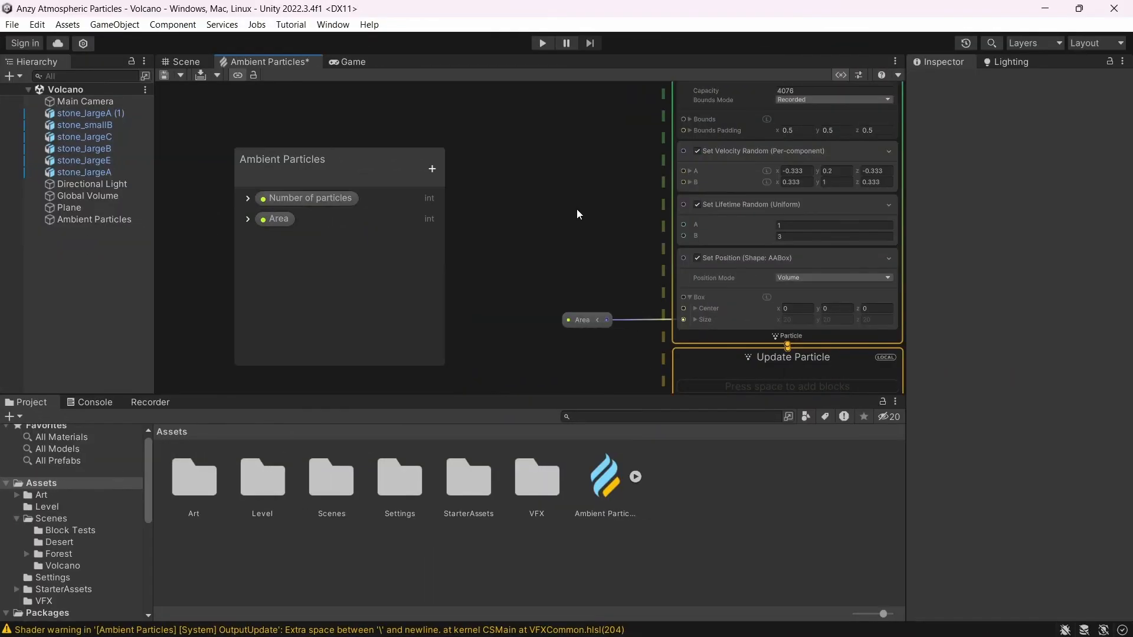
left_click(430, 168)
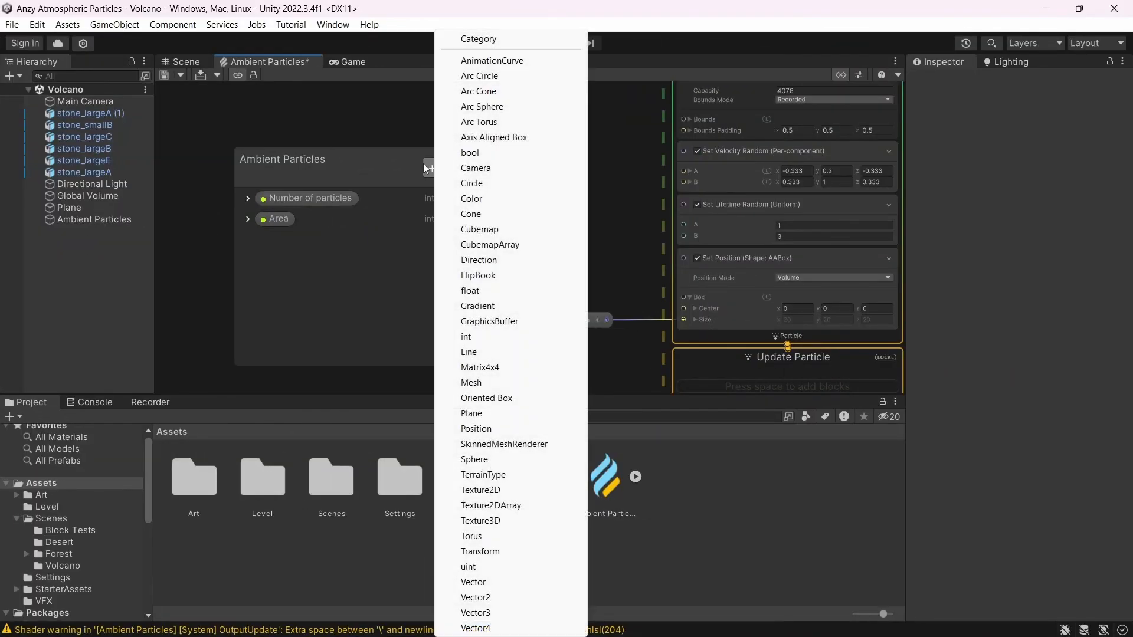
left_click(476, 290)
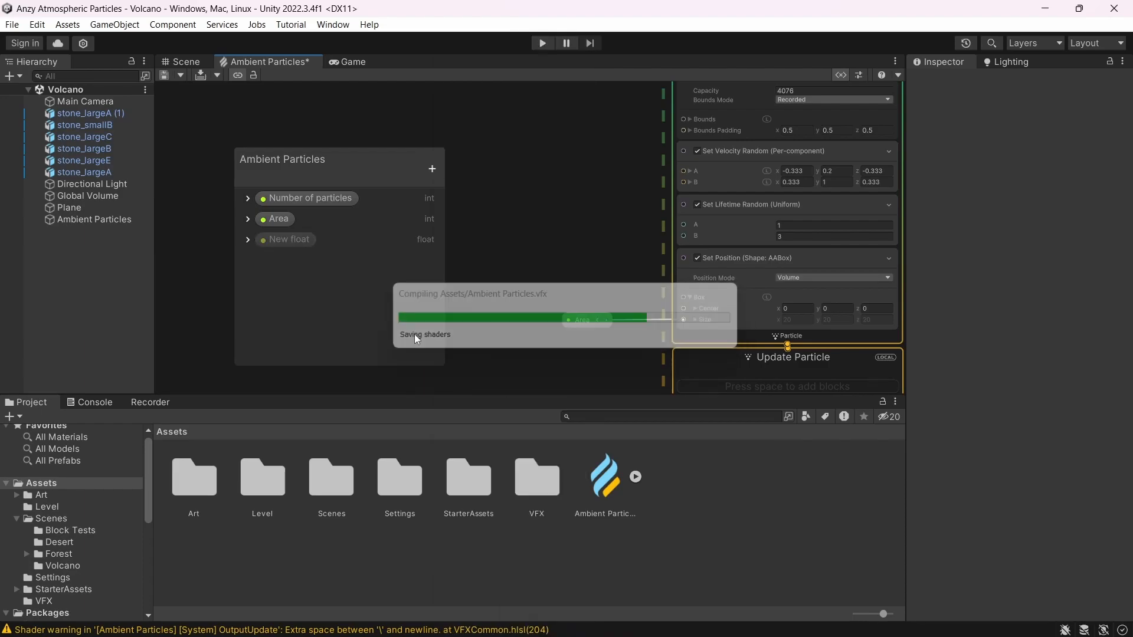
double_click(1101, 116)
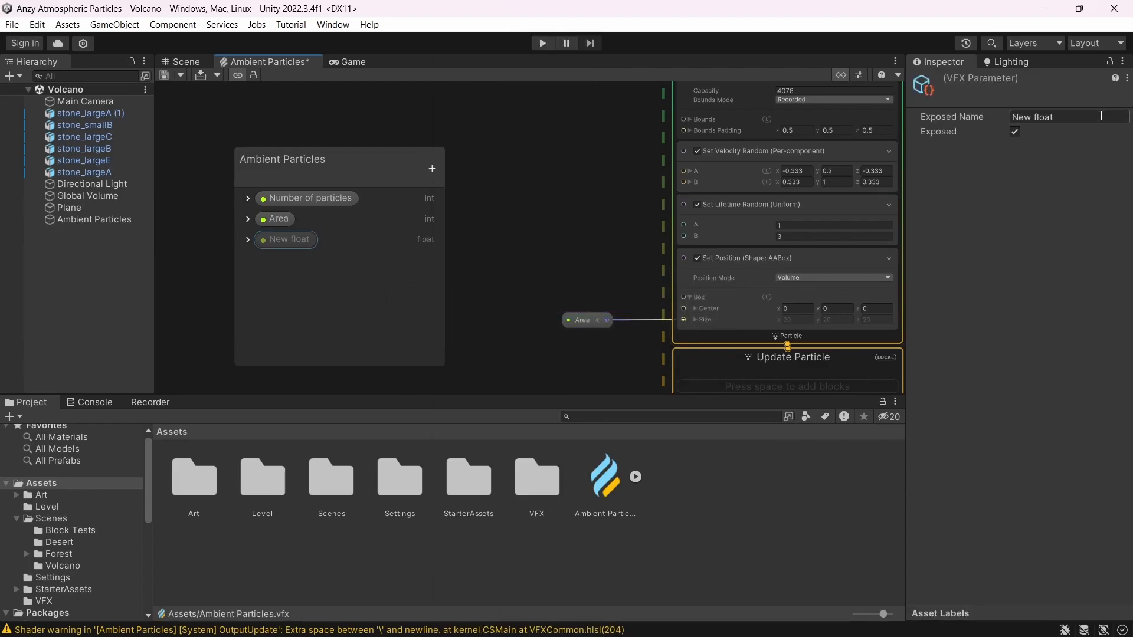
key("ctrl+a")
type("Speed")
key("Return")
- Set the Speed property's value to 0.5, place it in the graph and connect it to Set Velocity Random's A and B inputs
left_click(244, 241)
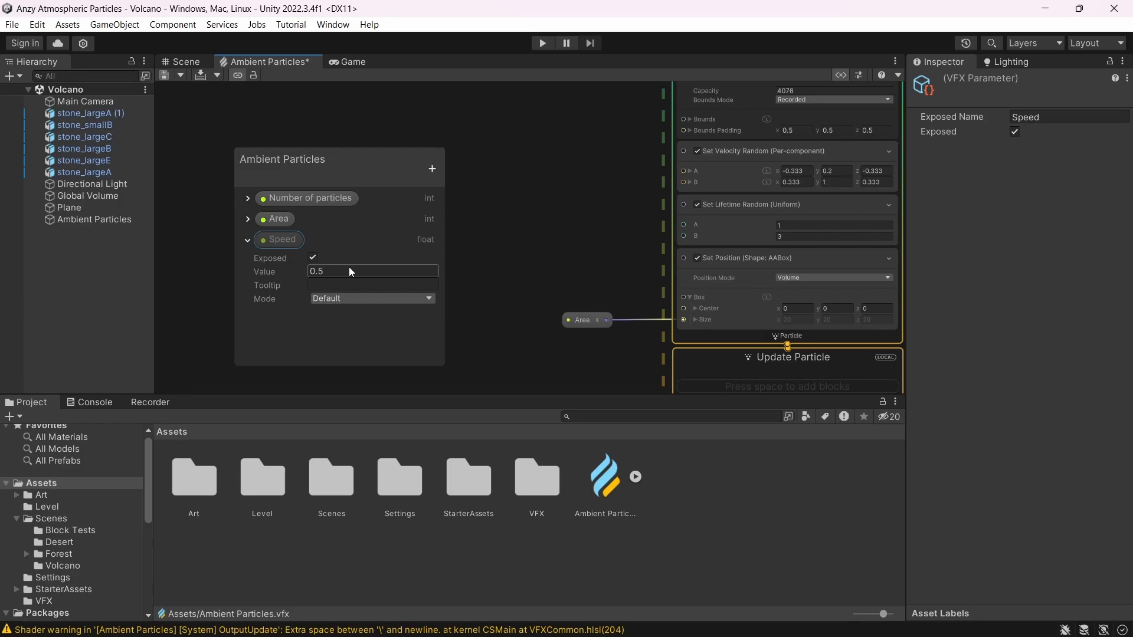
left_click(274, 239)
left_click_drag(522, 177, 668, 175)
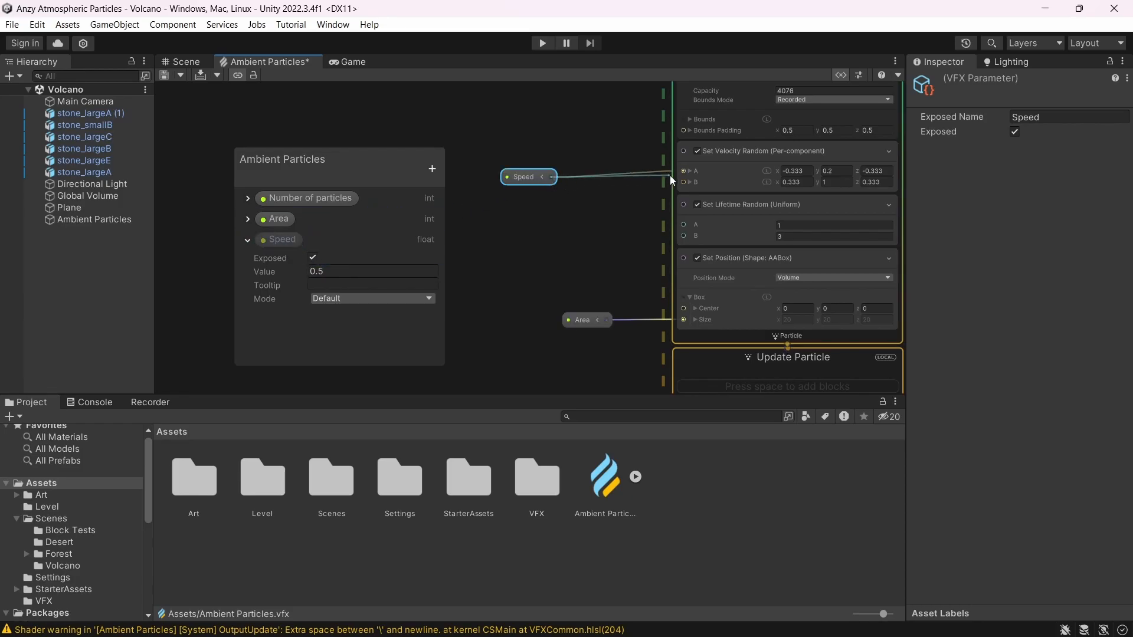
left_click_drag(550, 177, 683, 182)
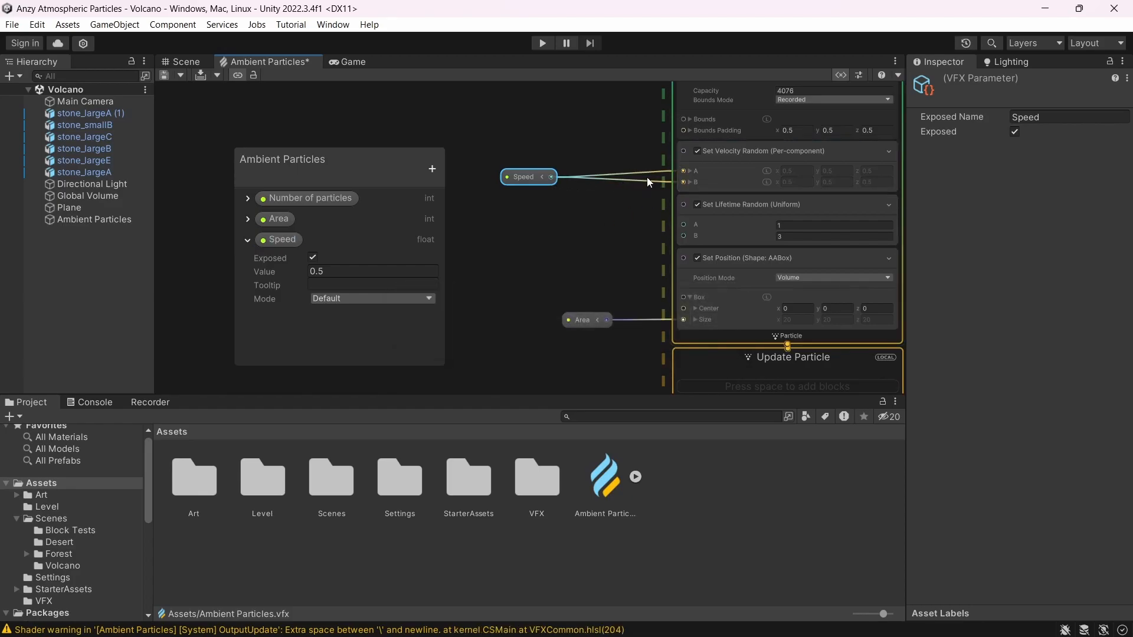
- Move the Speed node farther from the Initialize Particle context and delete its connection to velocity input A
left_click_drag(518, 177, 485, 178)
left_click(624, 172)
key("Delete")
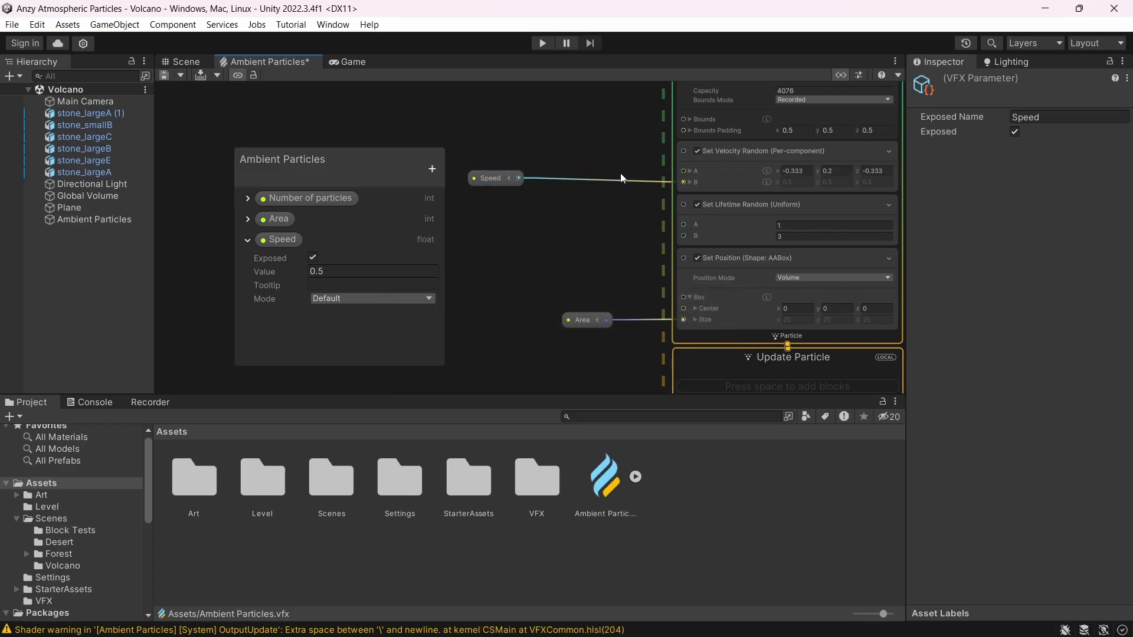
- Add a Negate (-x) operator node in the empty graph area near the Speed node
left_click(558, 149)
right_click(580, 148)
left_click(550, 150)
right_click(576, 137)
left_click(603, 144)
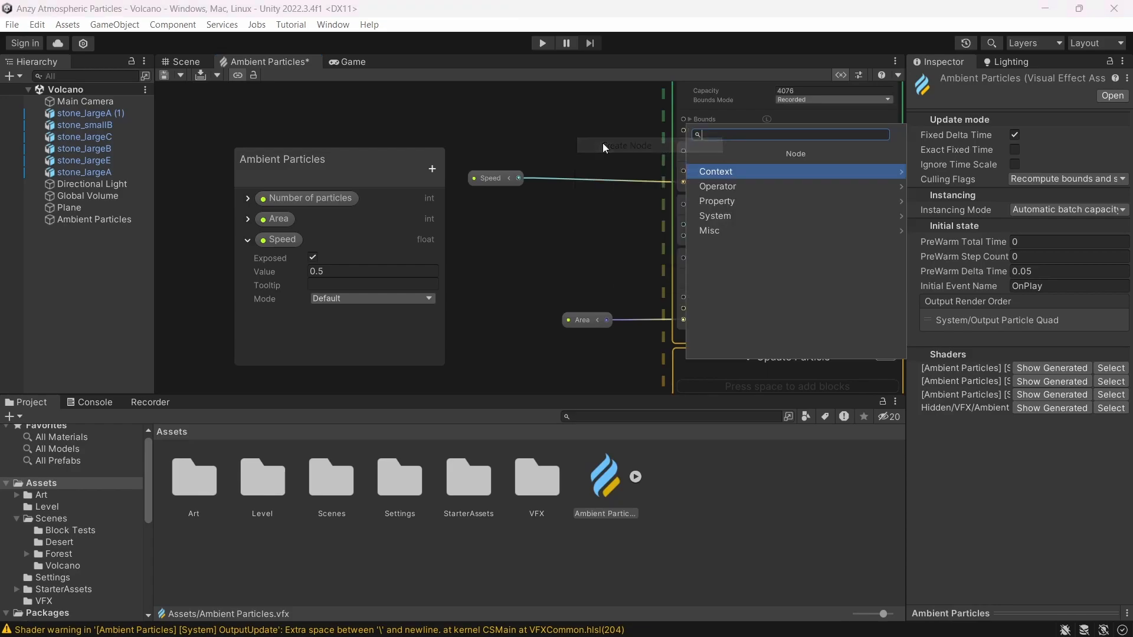
type("negate")
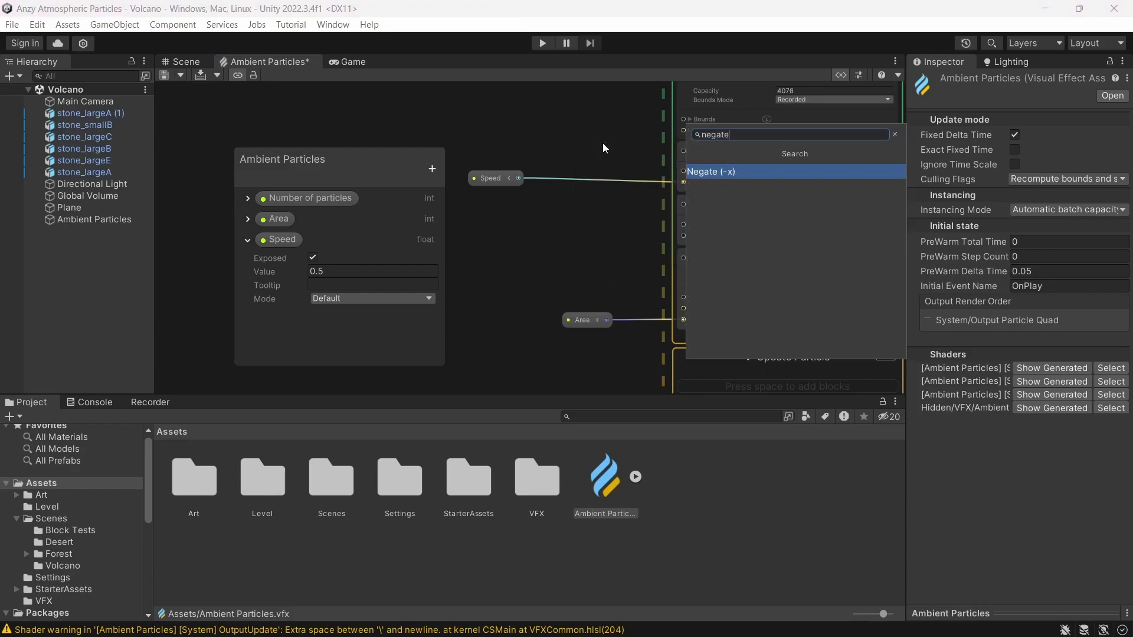
key("Return")
- Place the Negate node above the Speed connection and route Speed through it into Set Velocity Random's input A
left_click_drag(614, 166, 585, 205)
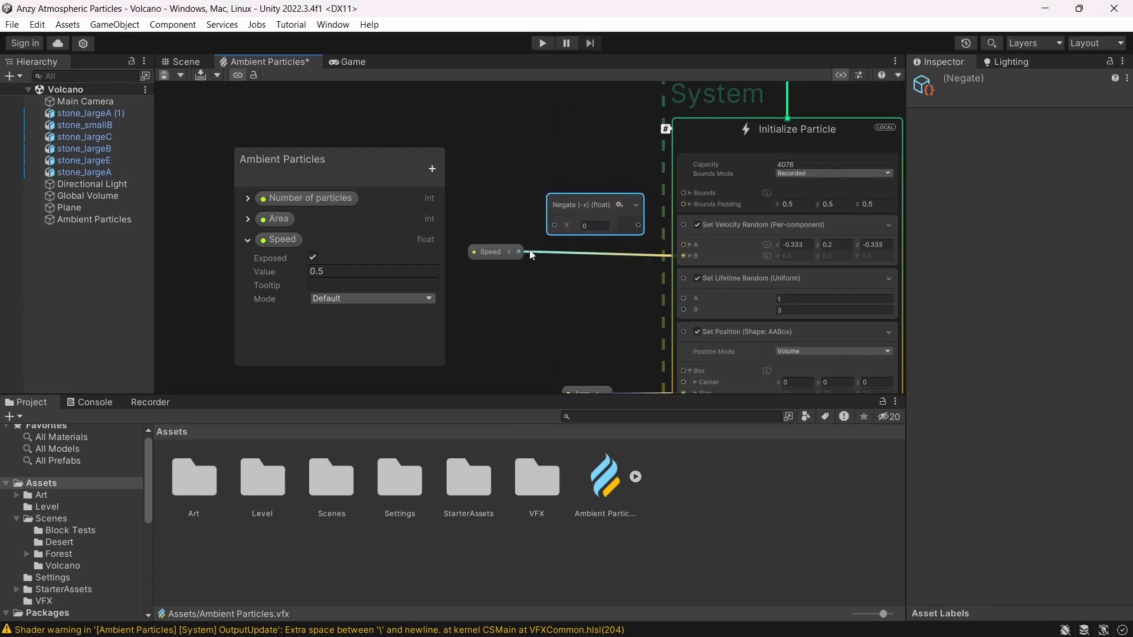
left_click_drag(518, 252, 544, 229)
left_click_drag(668, 246, 677, 246)
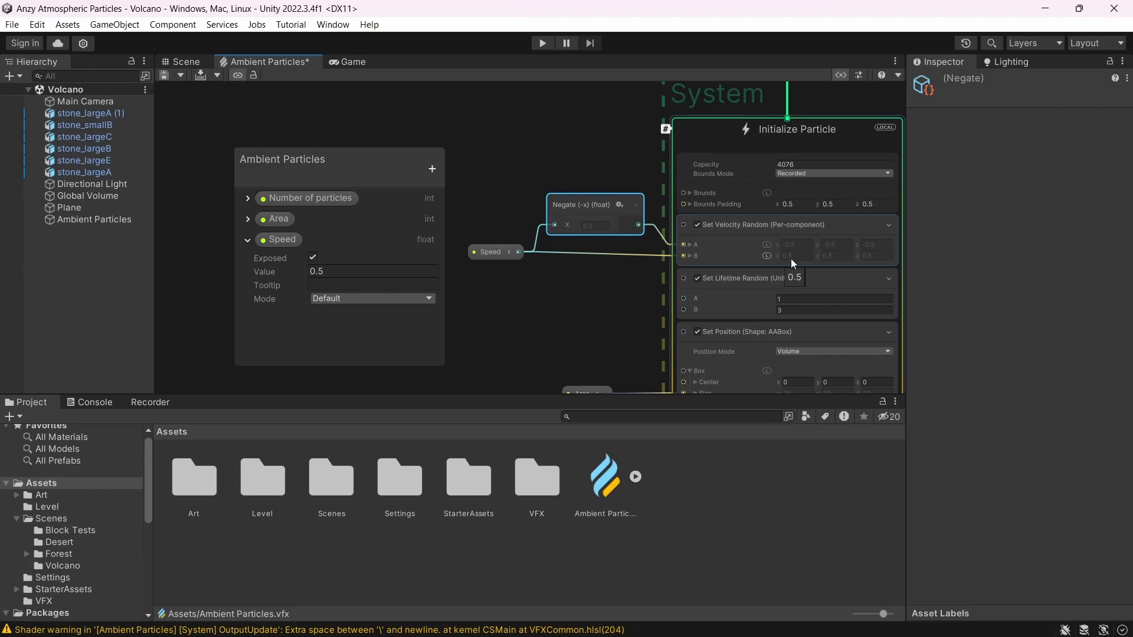
- Try a higher Speed value, reset it to 0.5, and save the graph to check the motion in the Game view
left_click_drag(286, 275, 312, 275)
left_click_drag(400, 272, 360, 276)
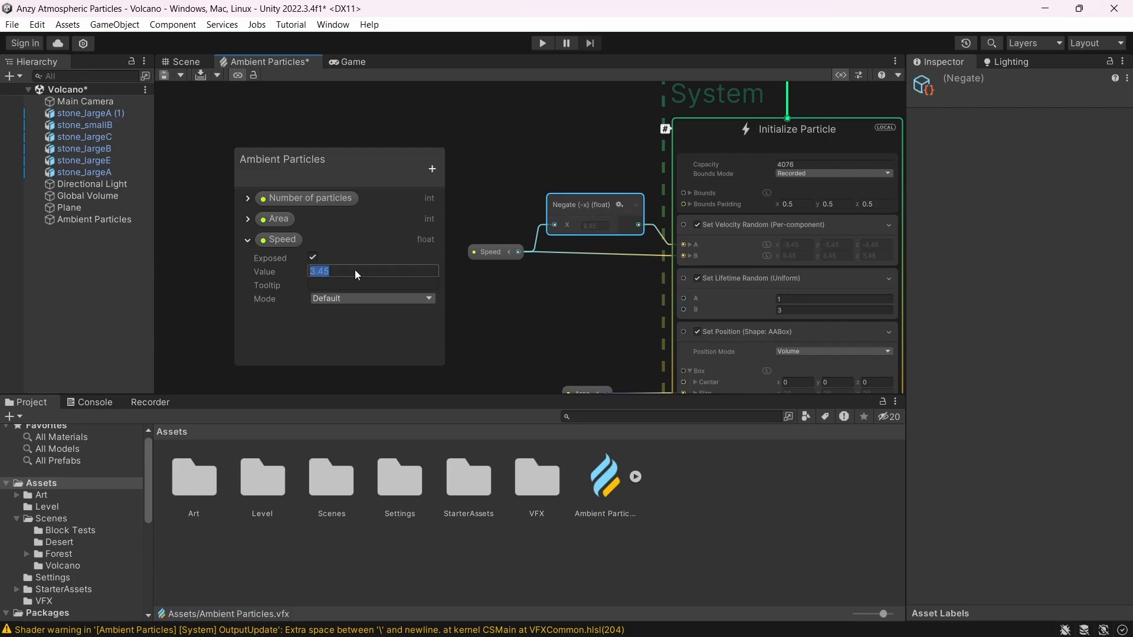
type("0.")
left_click(544, 306)
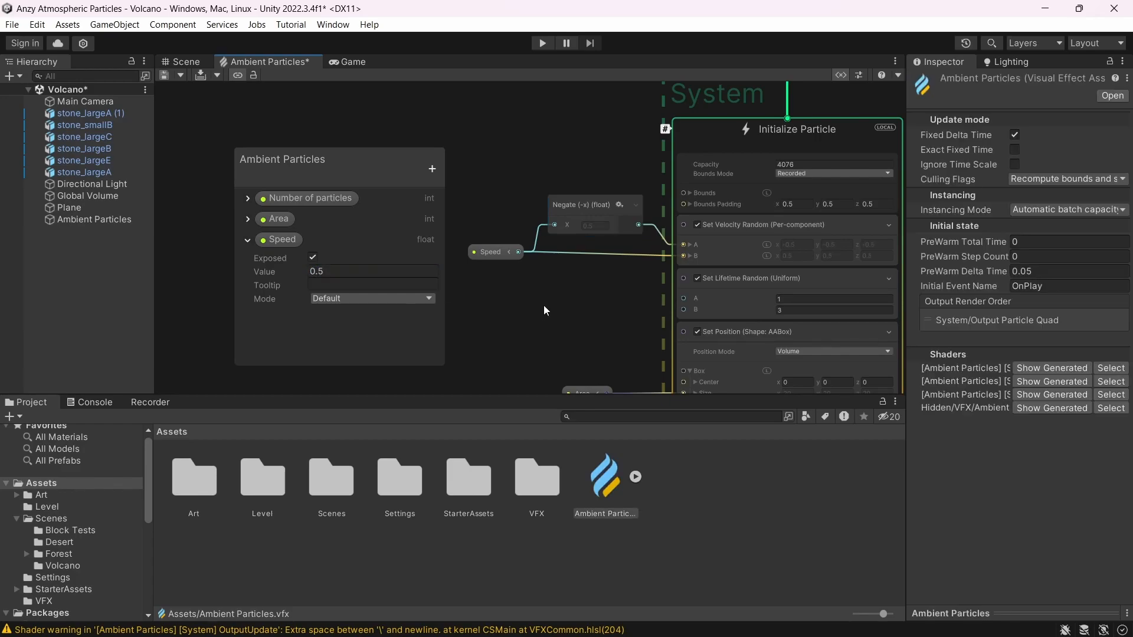
key("ctrl+s")
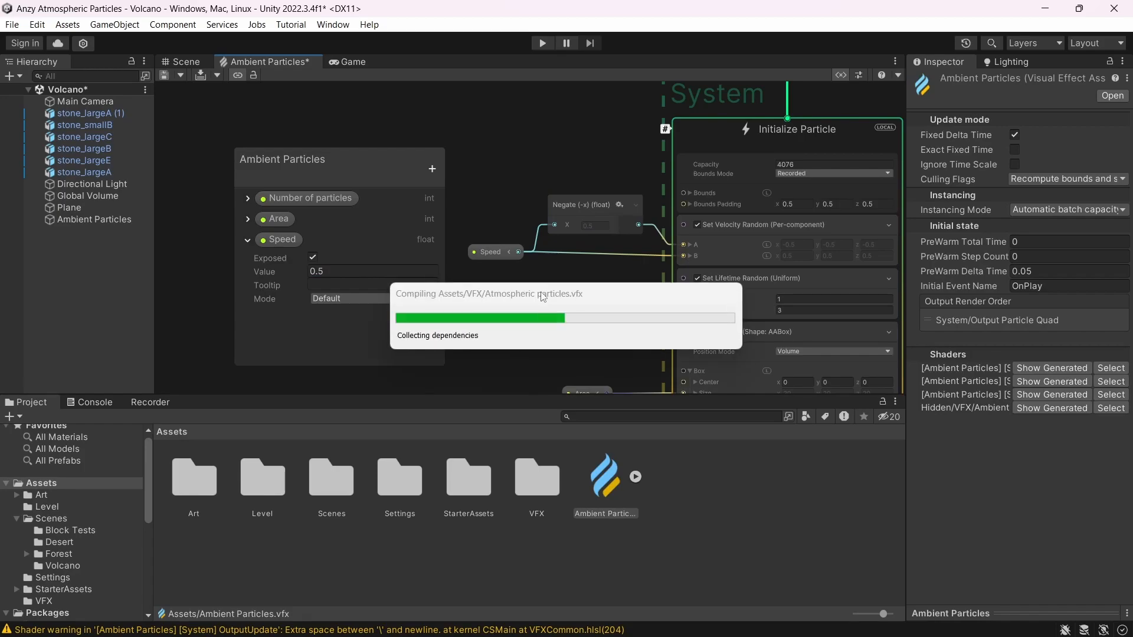
left_click(352, 62)
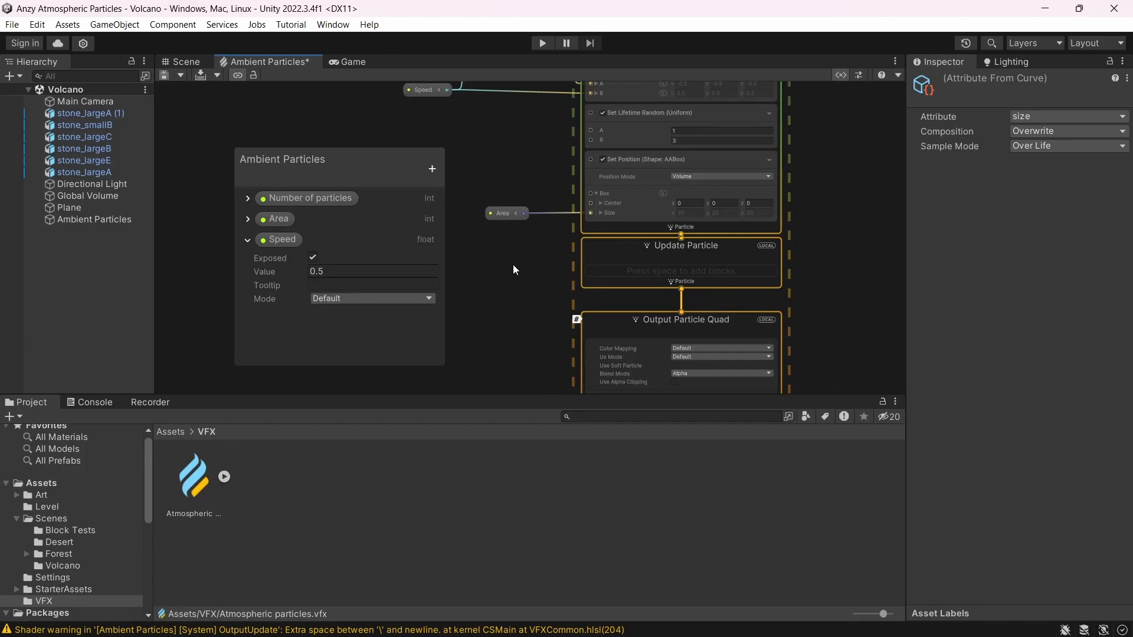
- Set the Output Particle Quad's Main Texture to Default-Particle and check the particles in the Game view
middle_click_drag(523, 321, 499, 193)
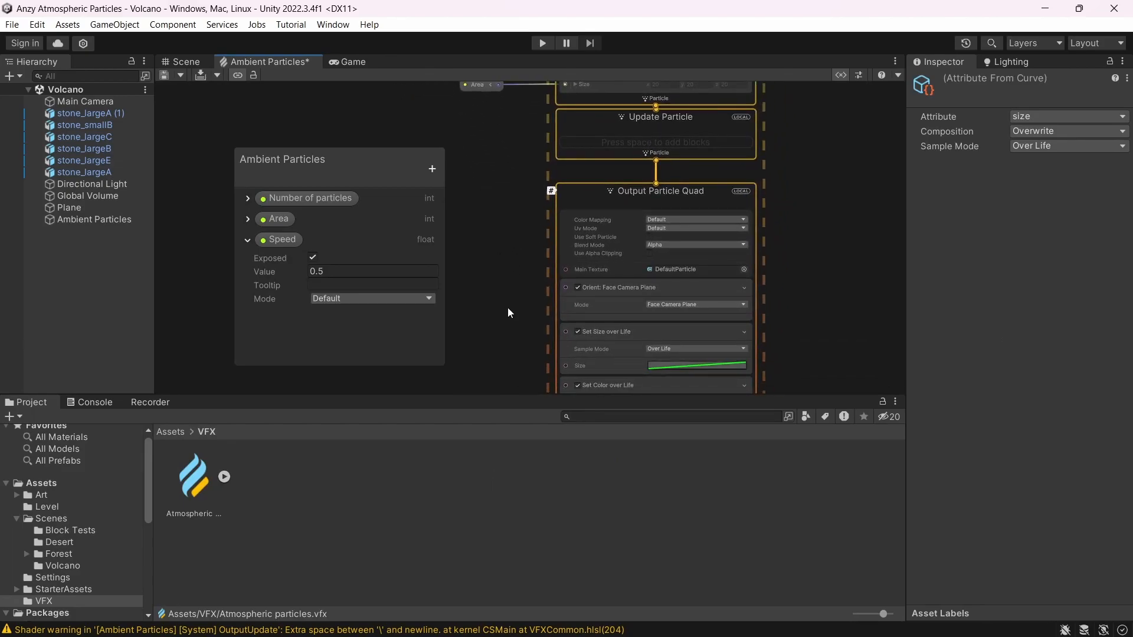
middle_click_drag(507, 307, 503, 250)
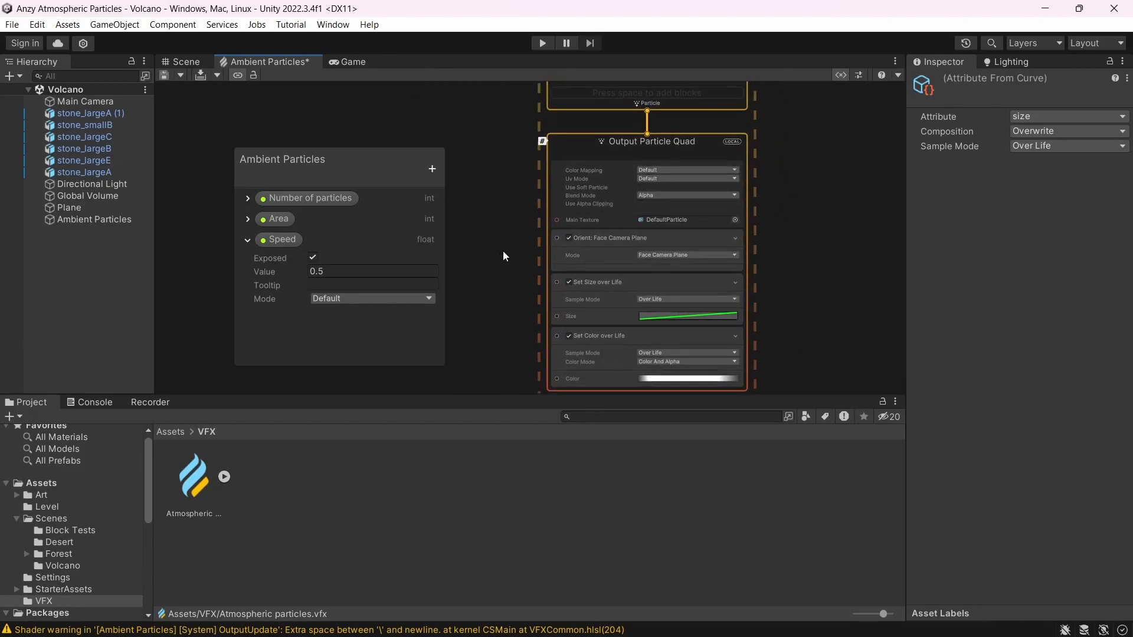
left_click(736, 219)
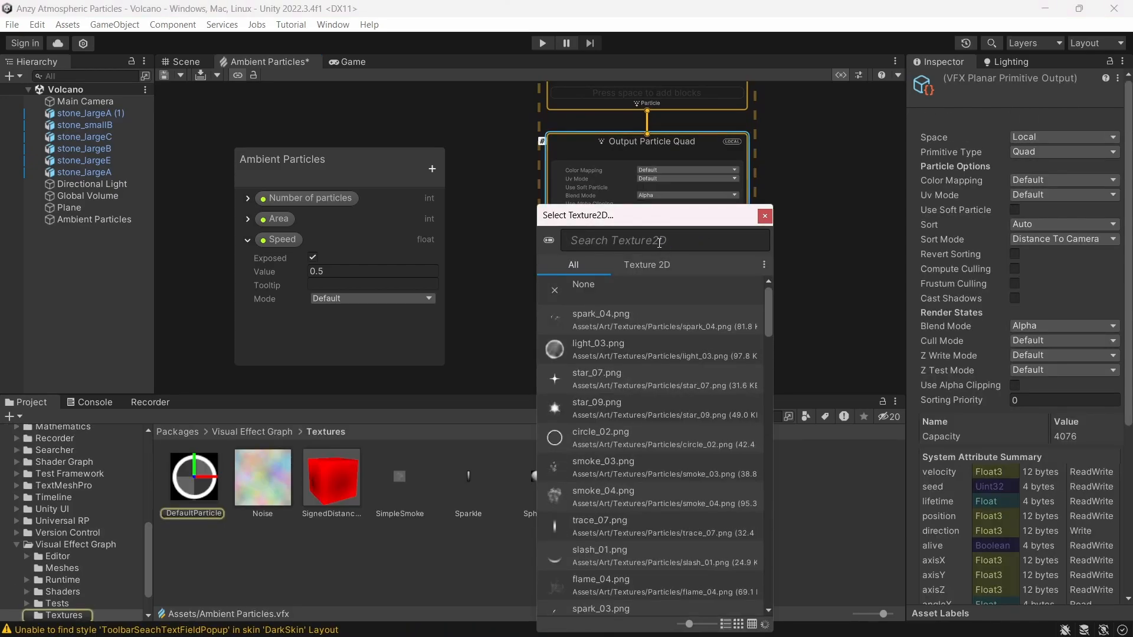
type("particle")
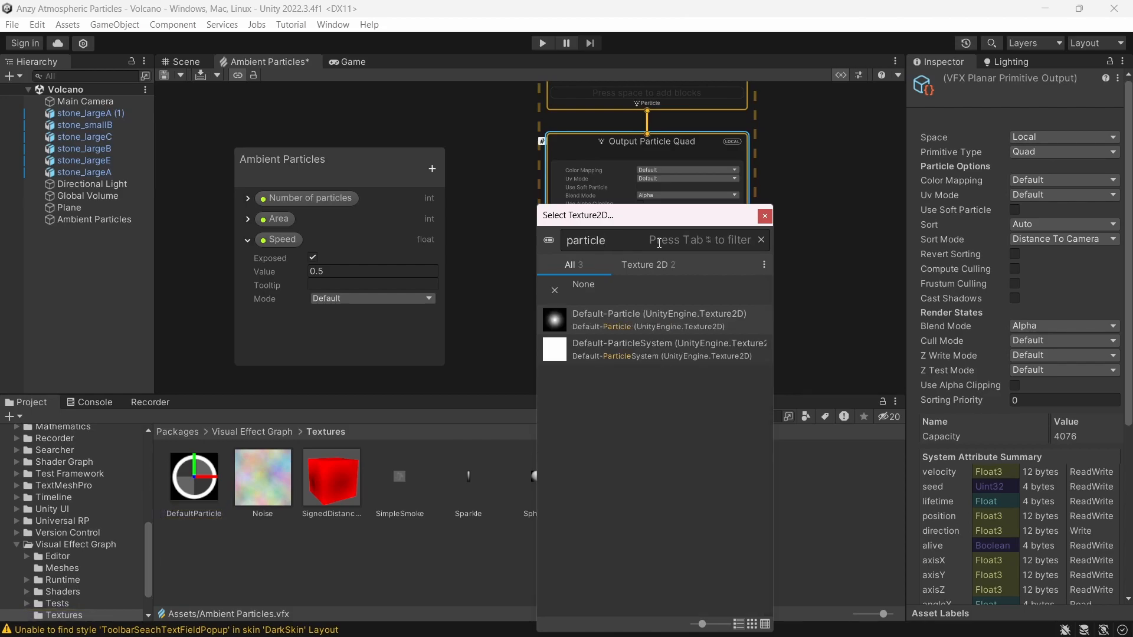
double_click(598, 310)
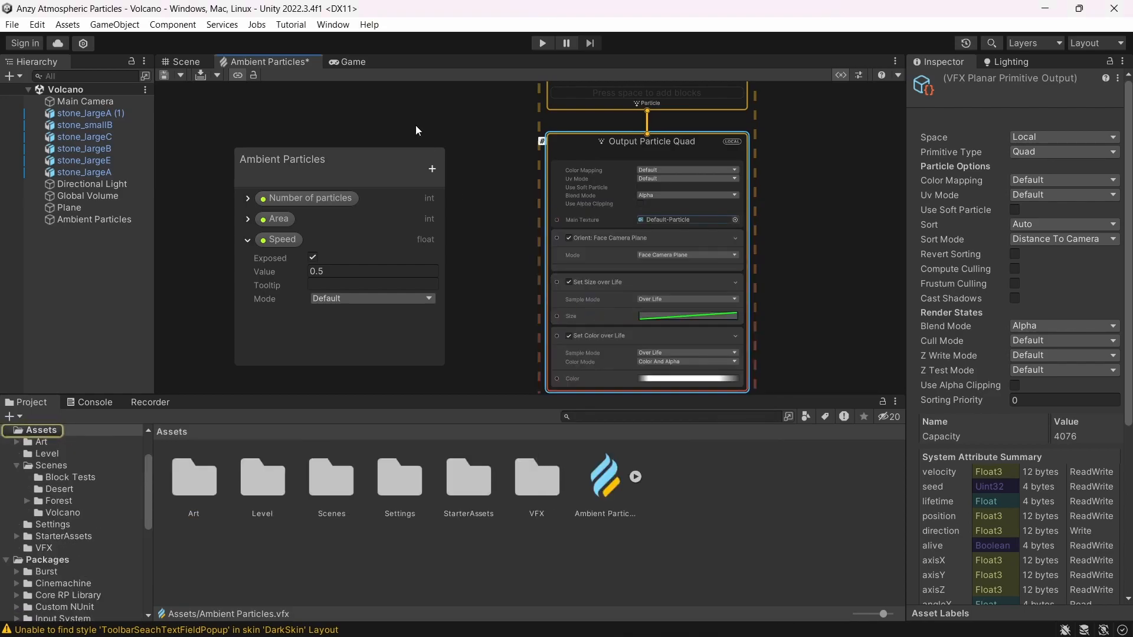
left_click(355, 63)
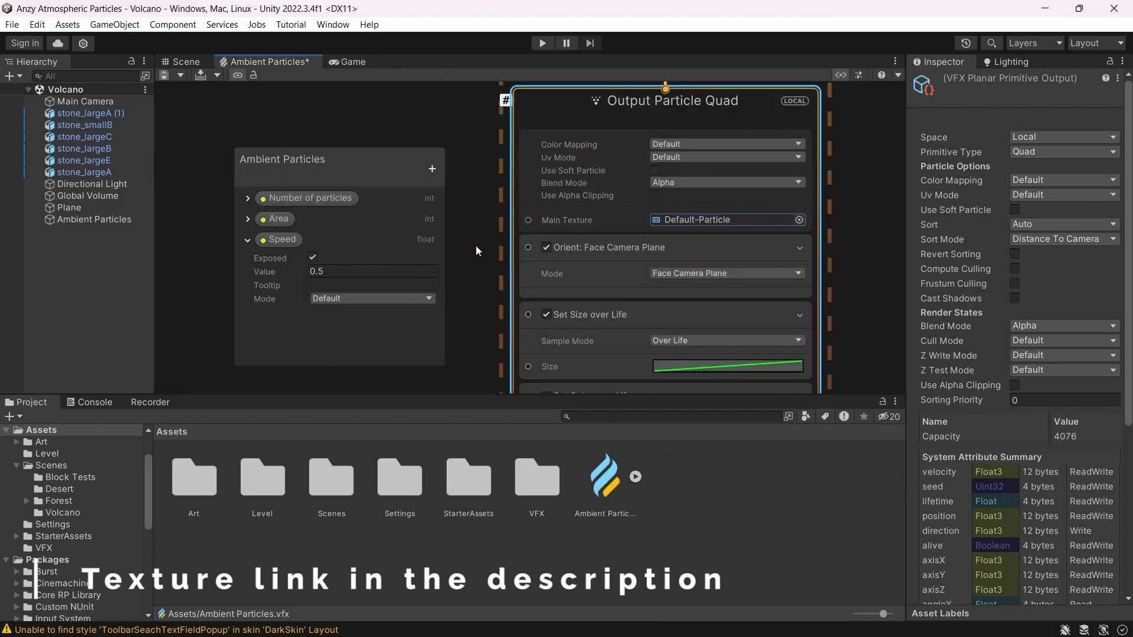
- Set the Output Particle Quad's Main Texture to circle_05, check it in the Game view, and return to the graph
left_click(799, 220)
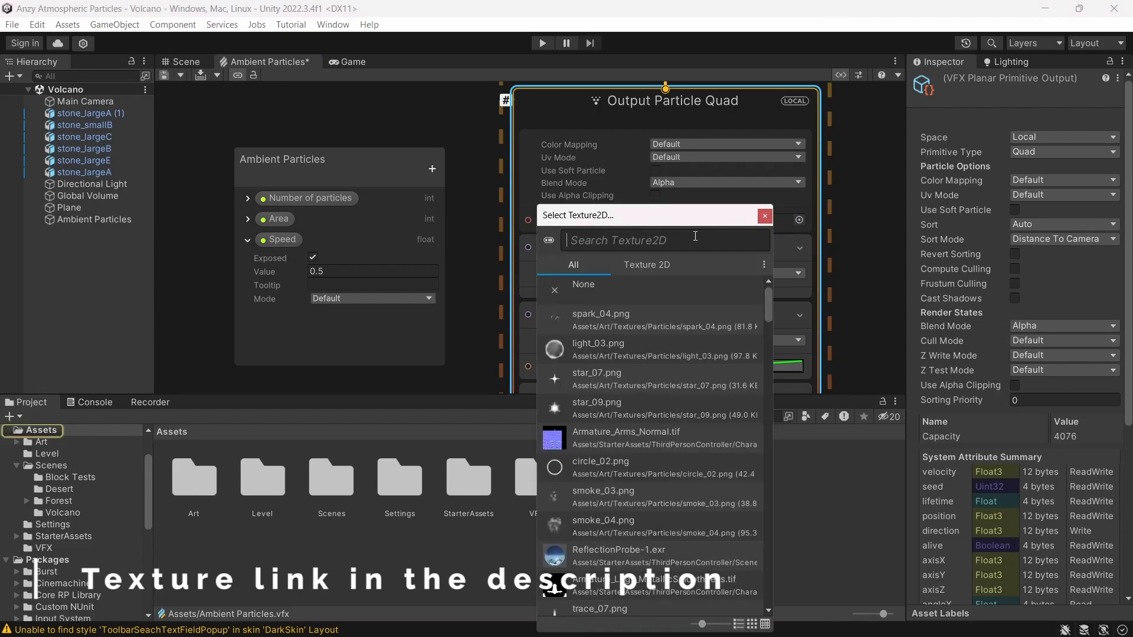
type("circl")
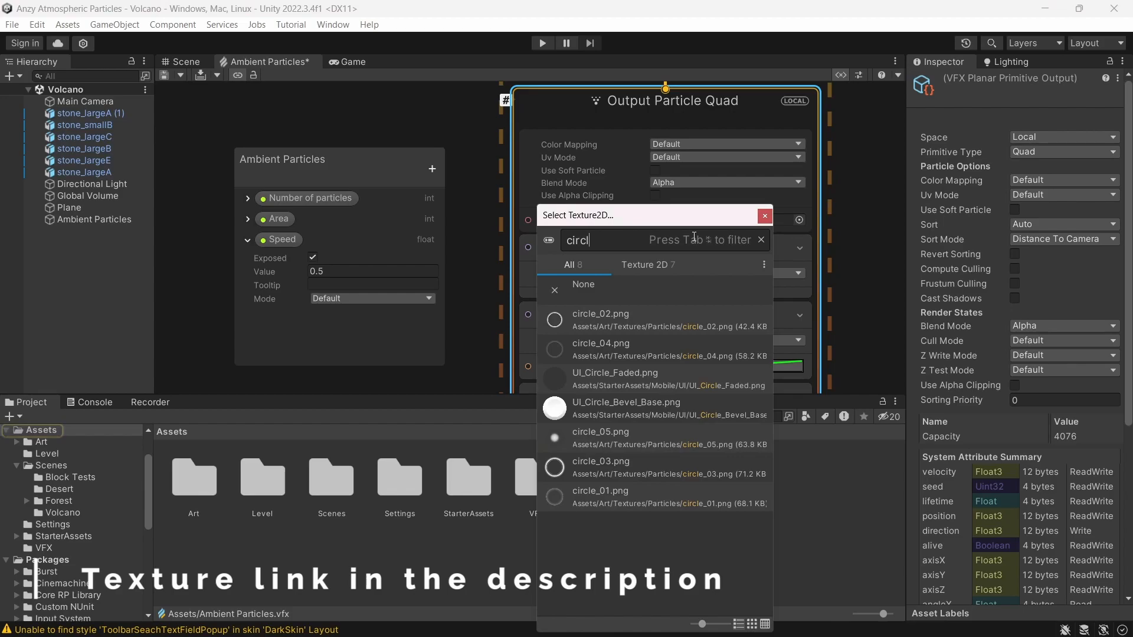
type("e")
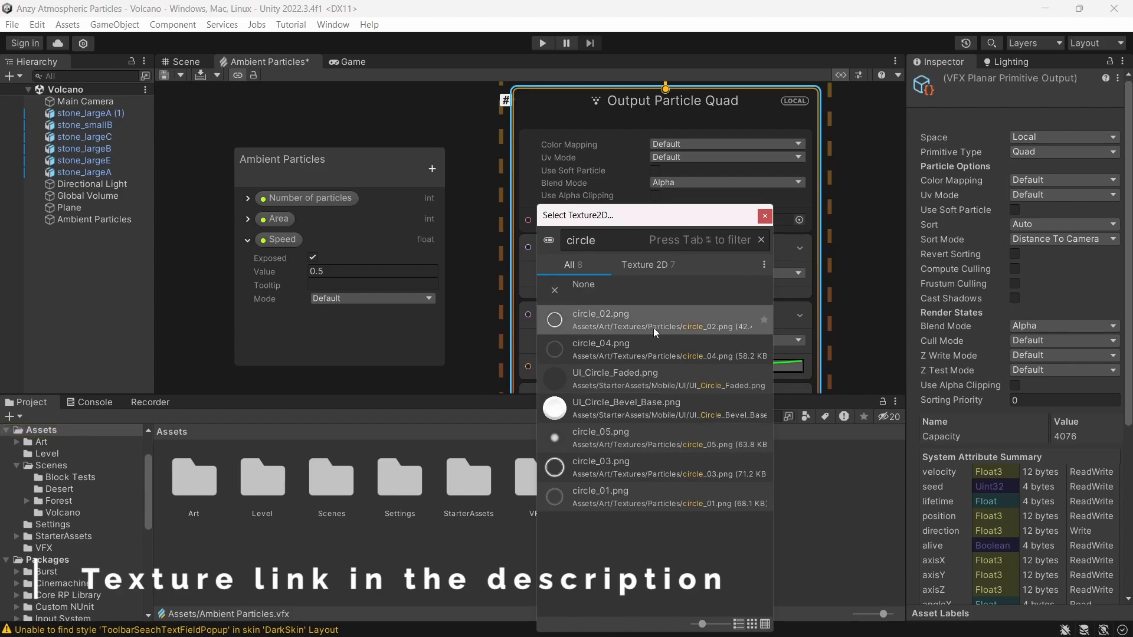
double_click(625, 434)
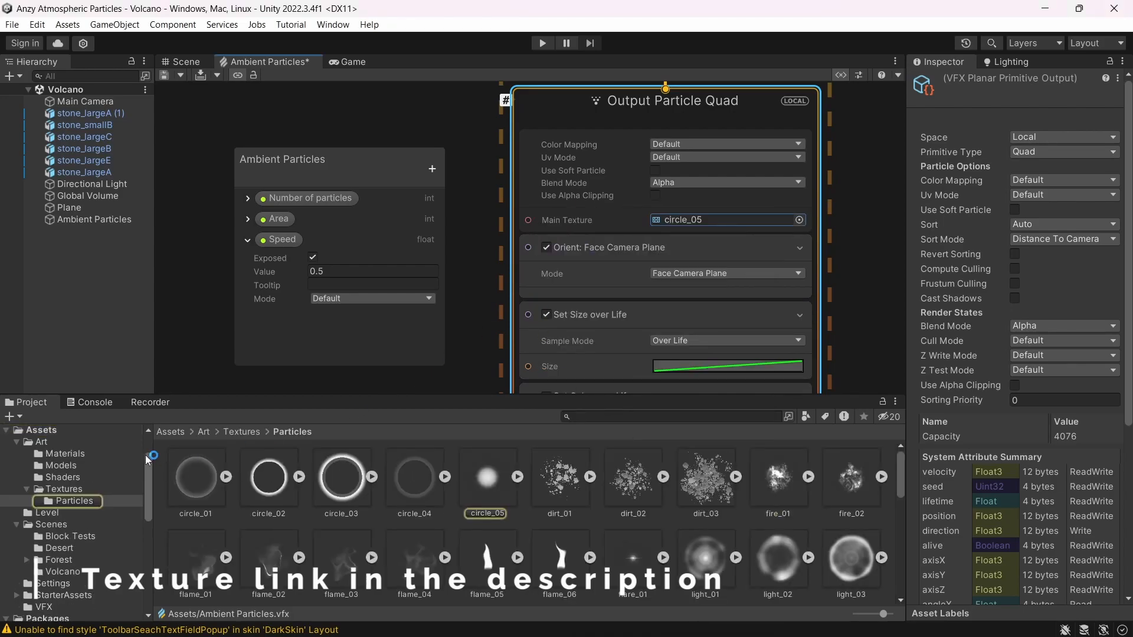
left_click(168, 432)
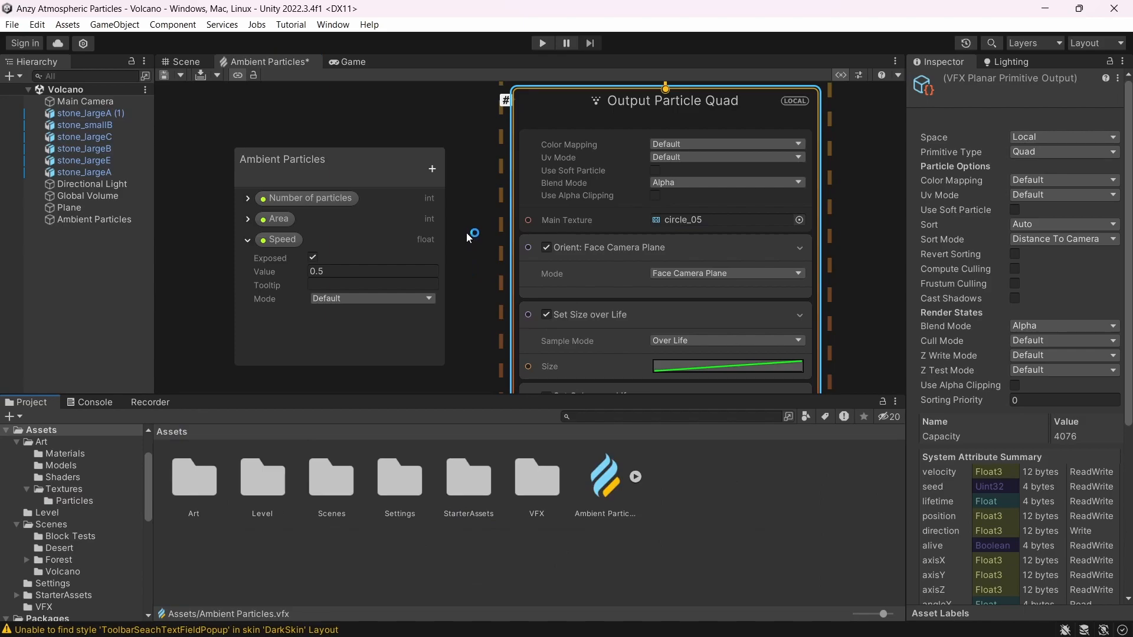
left_click(342, 60)
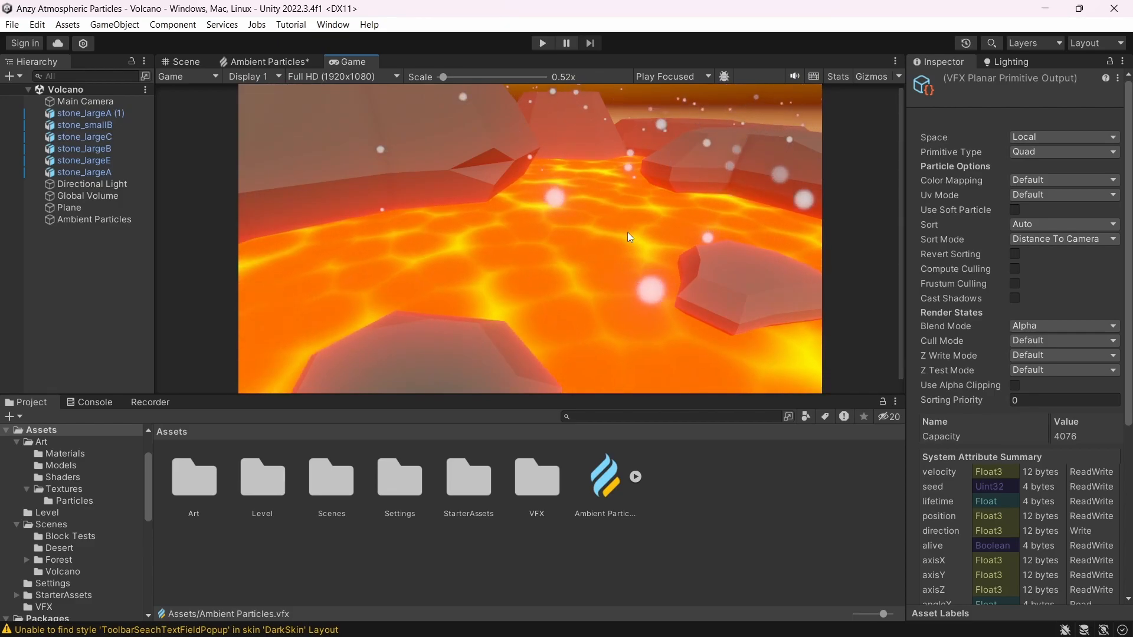
left_click(265, 61)
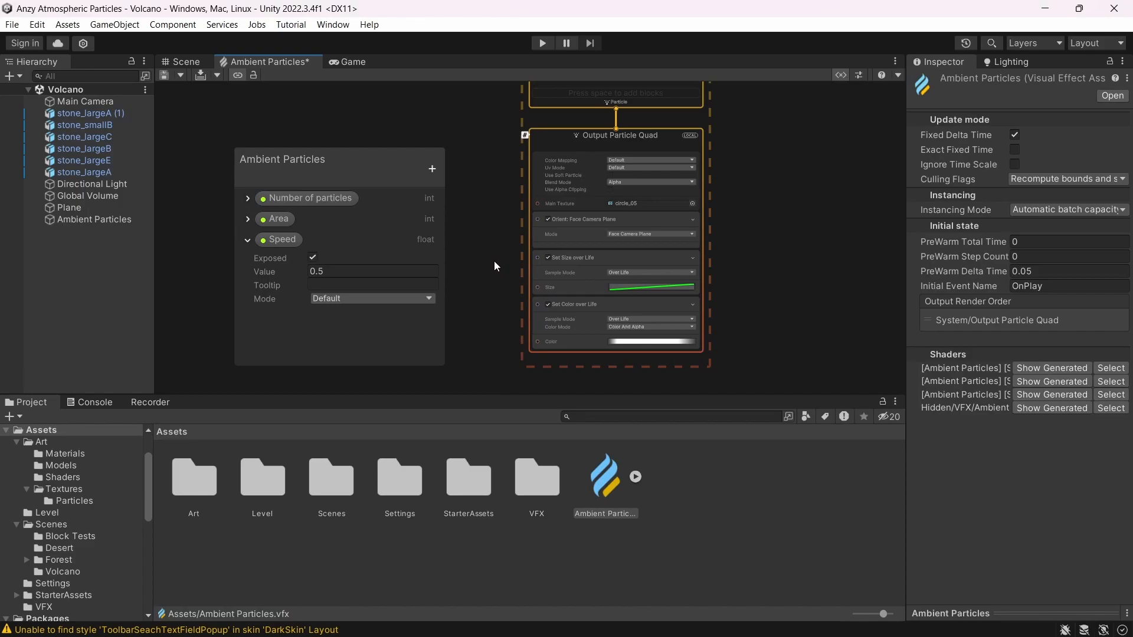
- Open the Set Size over Life curve and raise its start key to 1.0
left_click(632, 287)
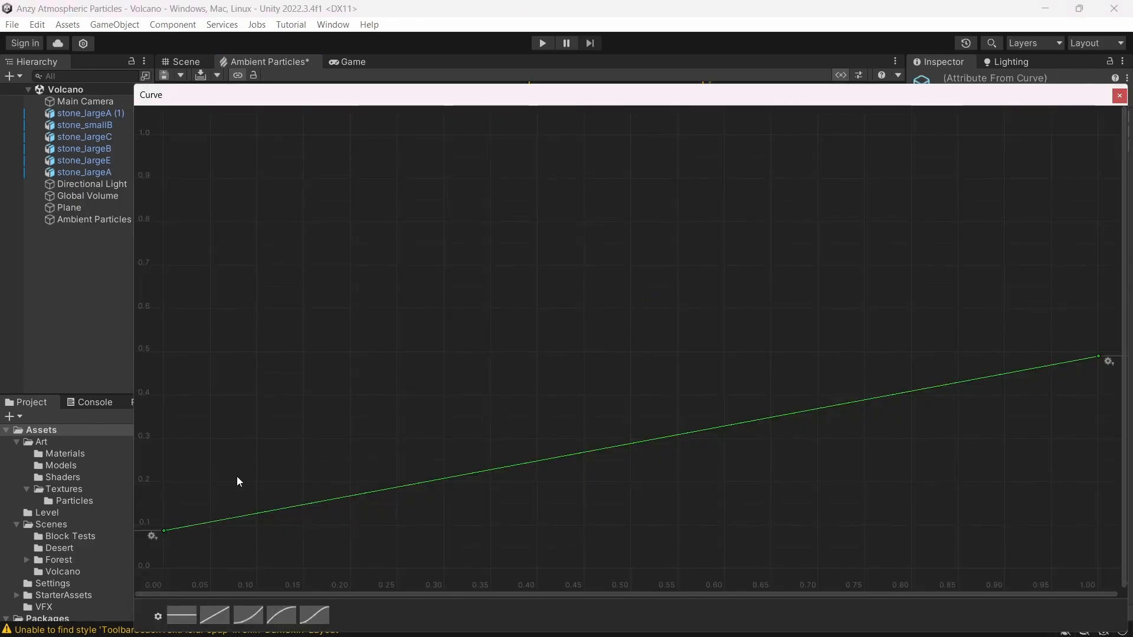
left_click_drag(187, 512, 145, 545)
left_click_drag(1085, 336, 1117, 374)
left_click_drag(150, 510, 171, 143)
left_click(153, 141)
right_click(165, 143)
- Lower the size curve's end key to 0 at time 1.0 so the curve declines over life
scroll(171, 148, "up", 3)
scroll(354, 290, "down", 6)
middle_click_drag(490, 342, 460, 338)
left_click_drag(1063, 379, 1017, 437)
left_click_drag(1036, 407, 1036, 596)
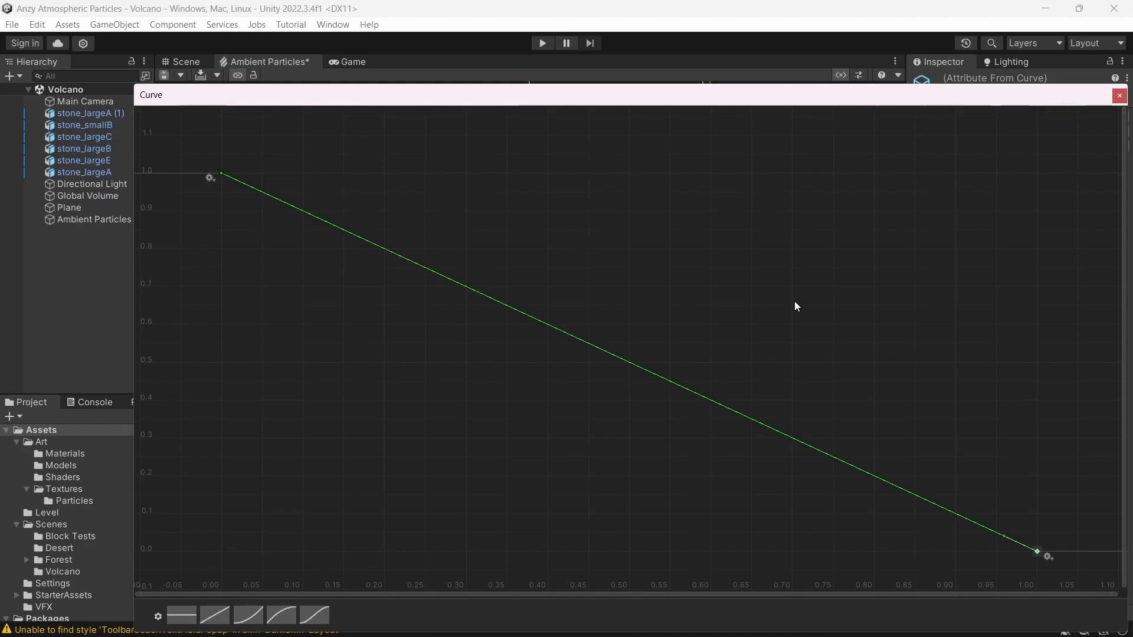
left_click(795, 301)
- Save the graph, close the curve editor, and check the shrinking particles in the Game view before returning to the graph
key("ctrl+s")
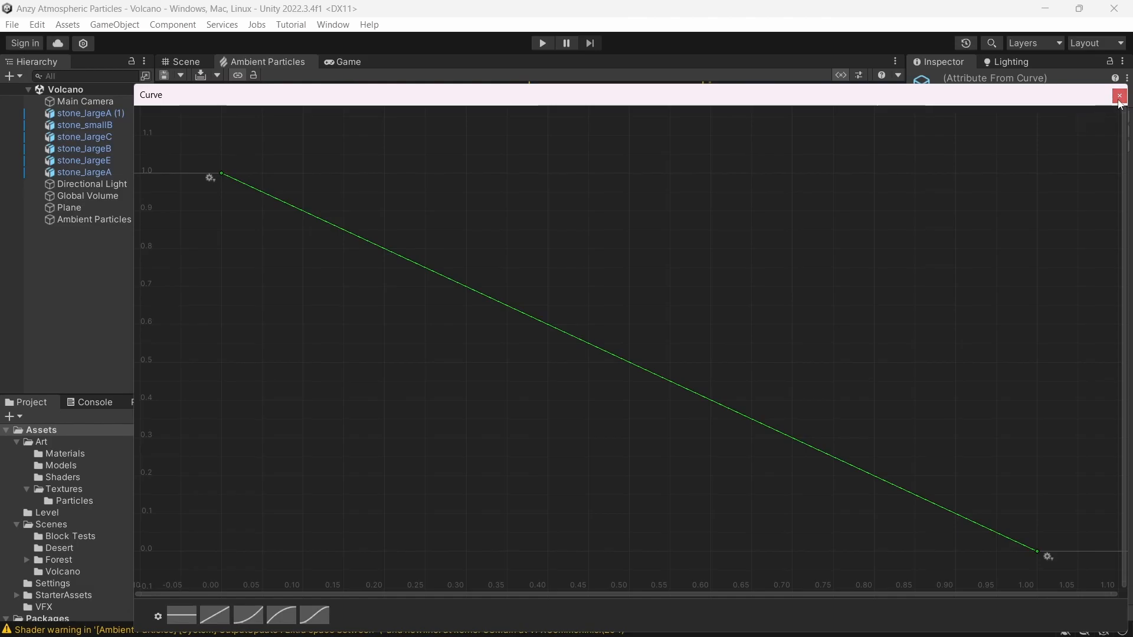
left_click(1119, 96)
left_click(341, 63)
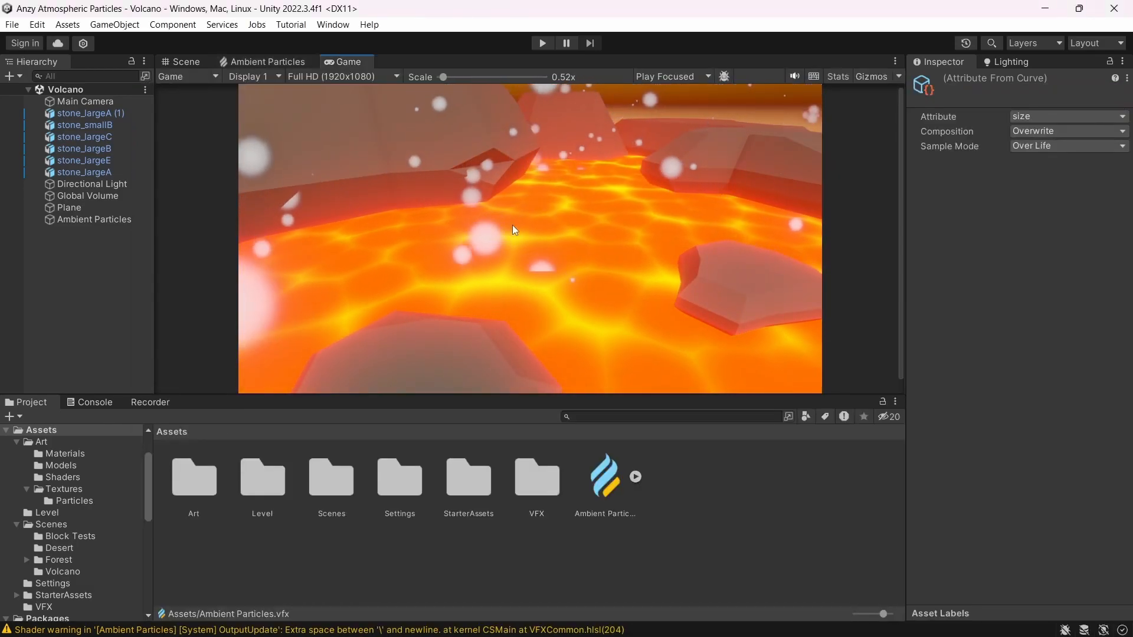
left_click(277, 64)
- Add a Multiply Size block to the Output Particle Quad context below Set Color over Life
scroll(556, 387, "up", 3)
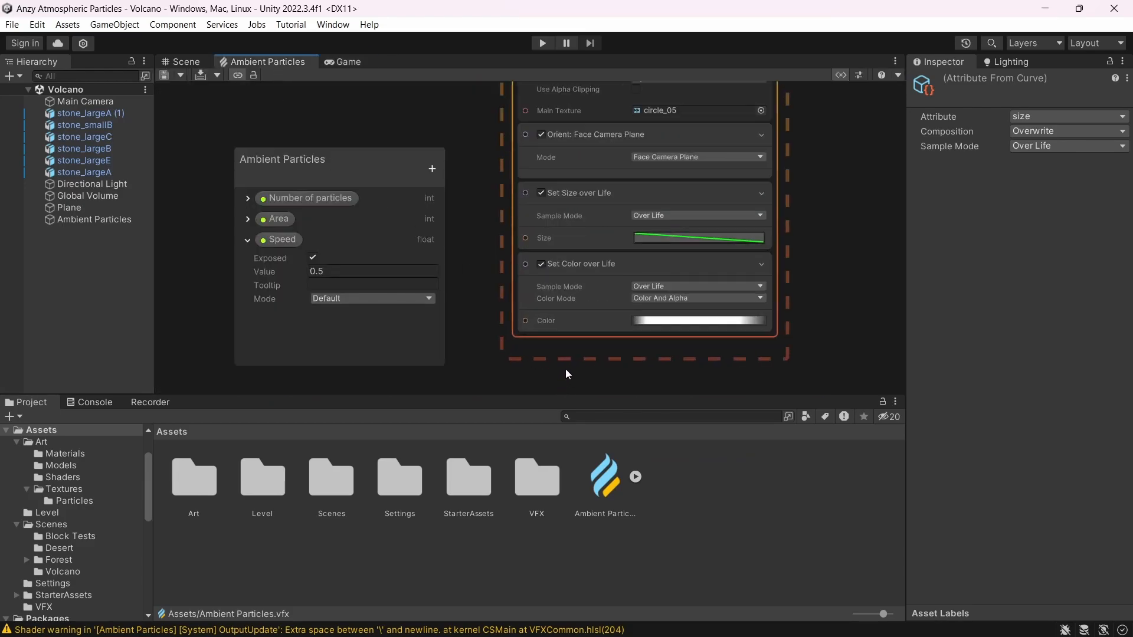
left_click(583, 337)
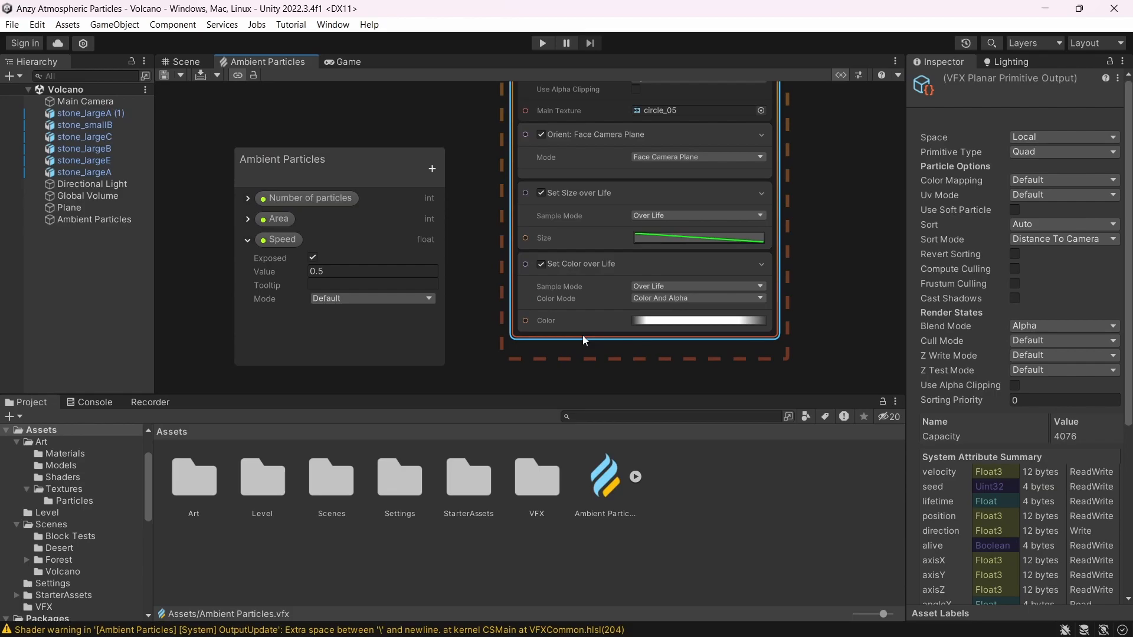
key("space")
type("mul")
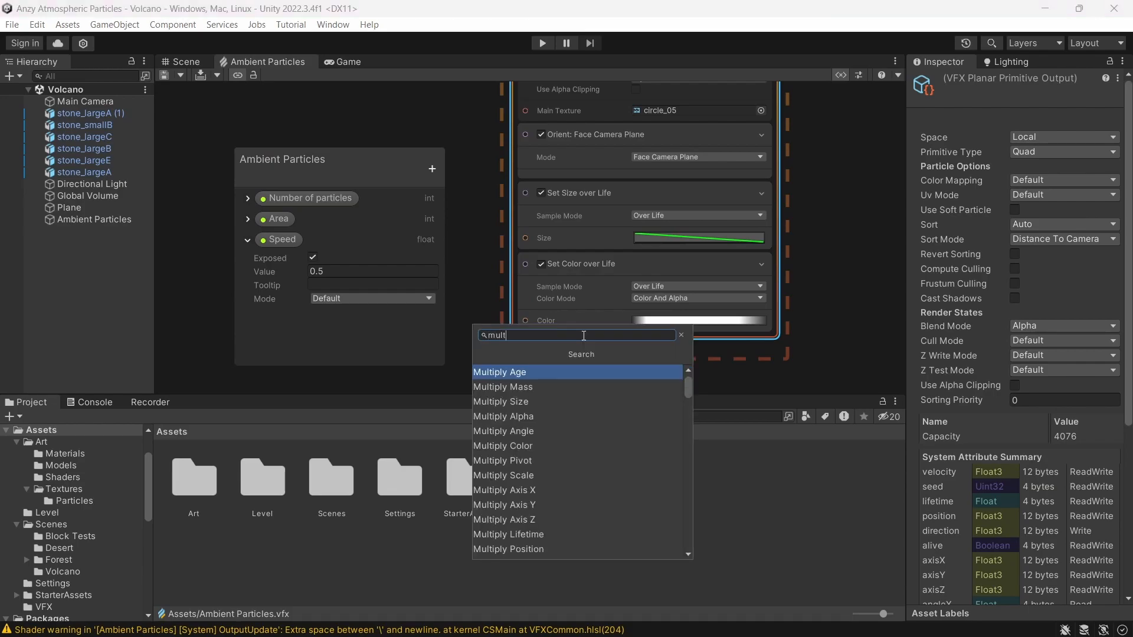
type("t")
key("Down")
key("Down")
key("Return")
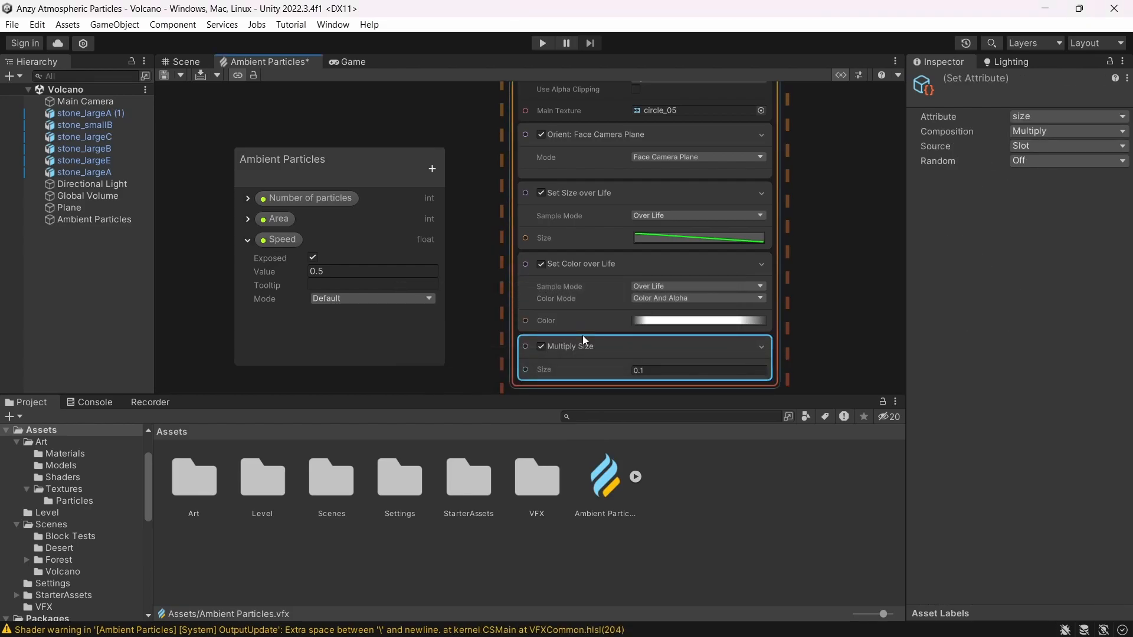
- Set the Multiply Size block's Size to 0.61, check the particles in the Game view, and return to the graph
mouse_move(614, 371)
left_mouse_down()
mouse_move(599, 370)
mouse_move(618, 370)
left_mouse_up()
left_click(349, 62)
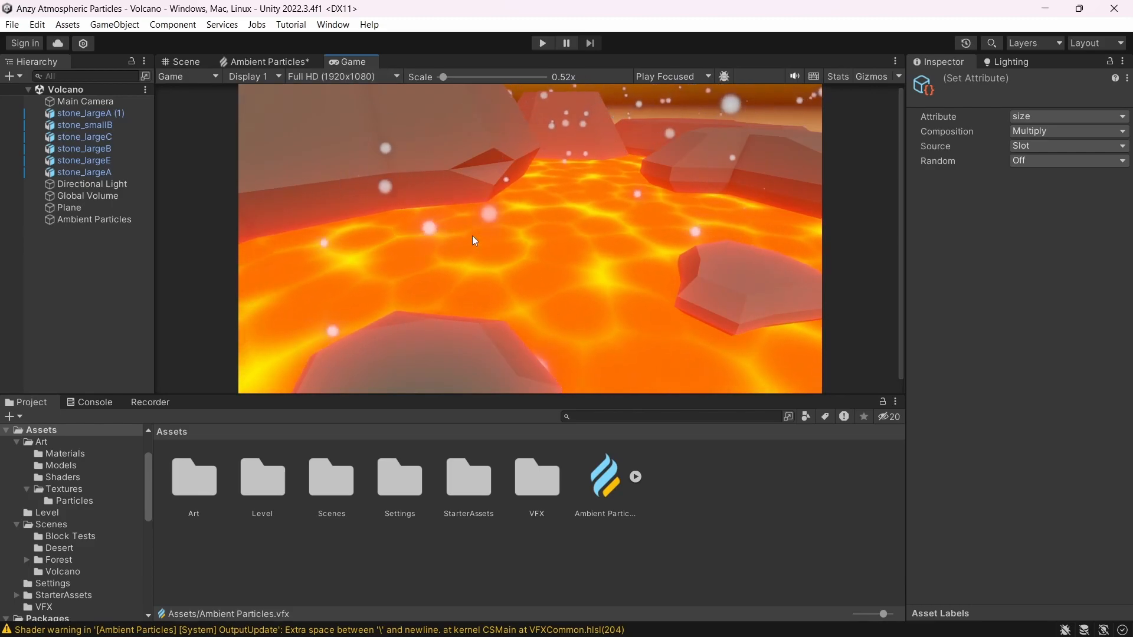
left_click(265, 61)
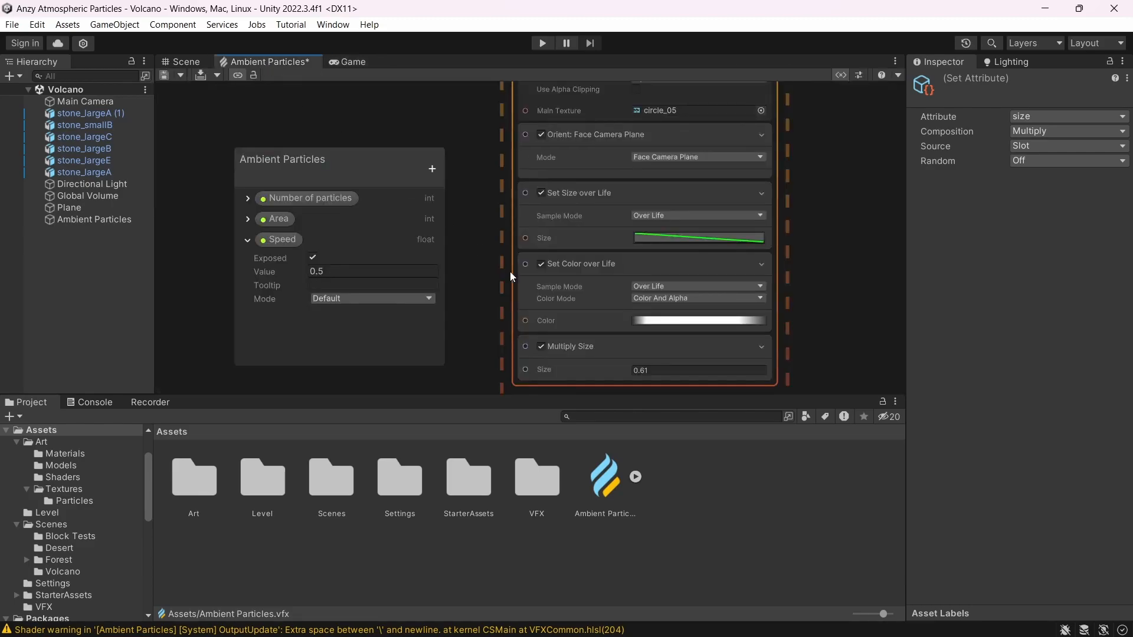
- Set the Multiply Size block's Size to 0.19, comparing the particles in the Game view before returning to the graph
left_click_drag(601, 370, 601, 369)
left_click(353, 62)
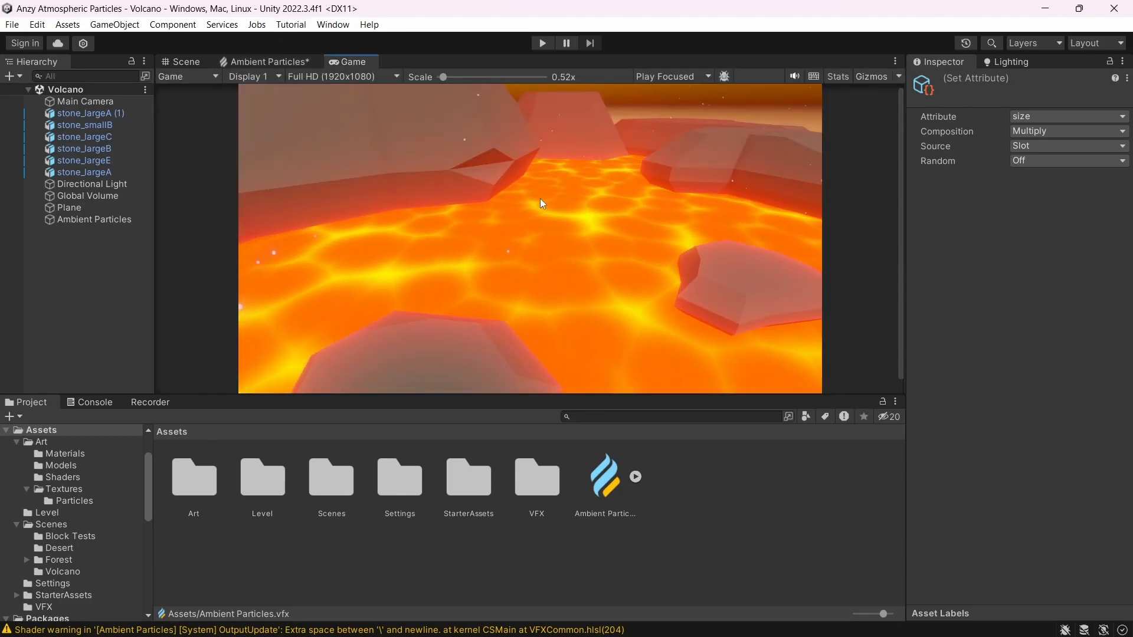
left_click(289, 62)
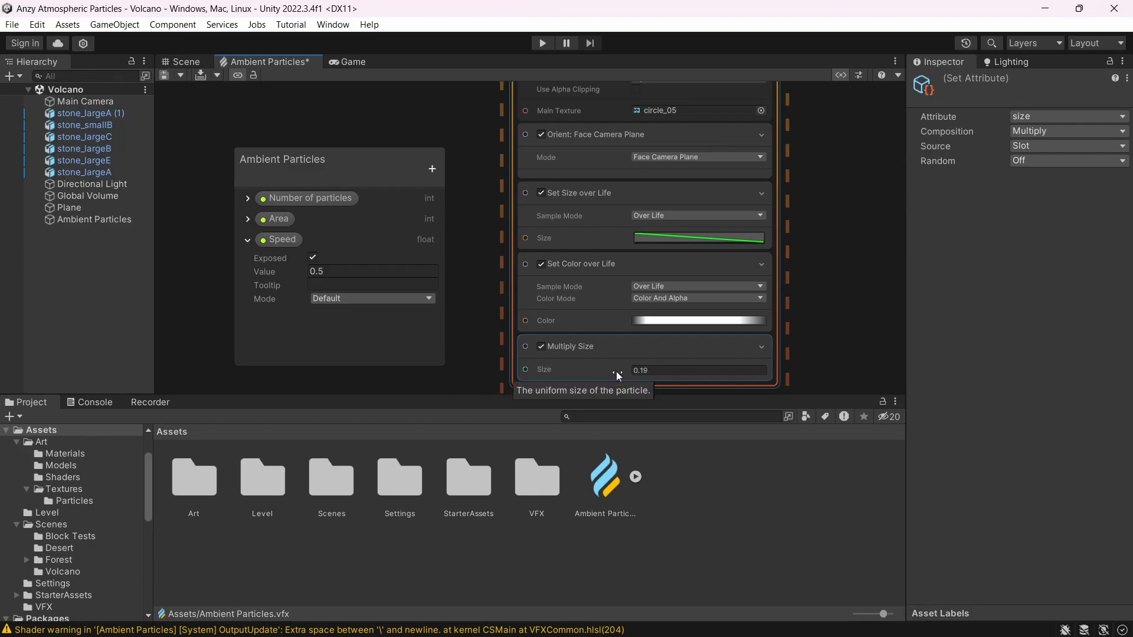
left_click(354, 63)
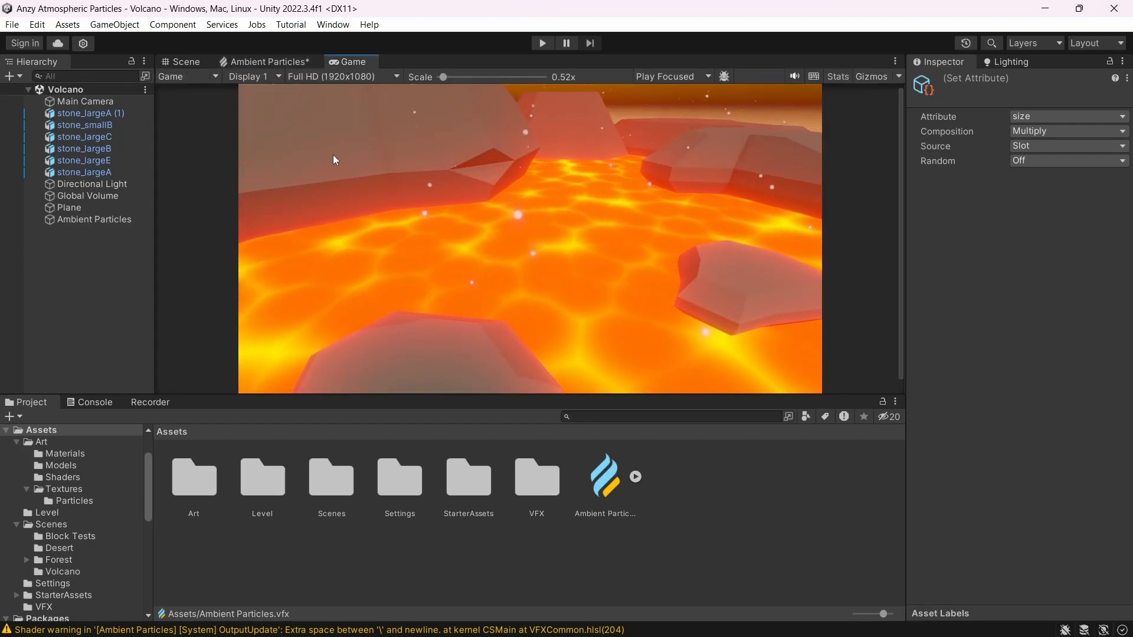
left_click(268, 63)
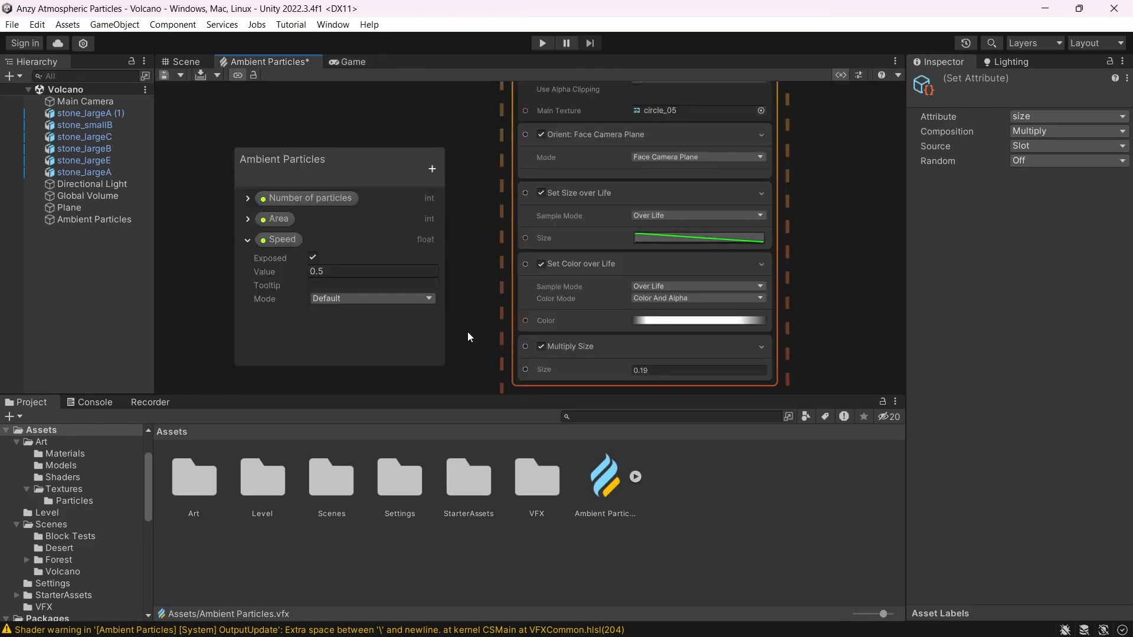
- Add an exposed float property to the graph's blackboard and name it "Particle size"
middle_click_drag(468, 337, 526, 269)
left_click(248, 239)
left_click(432, 169)
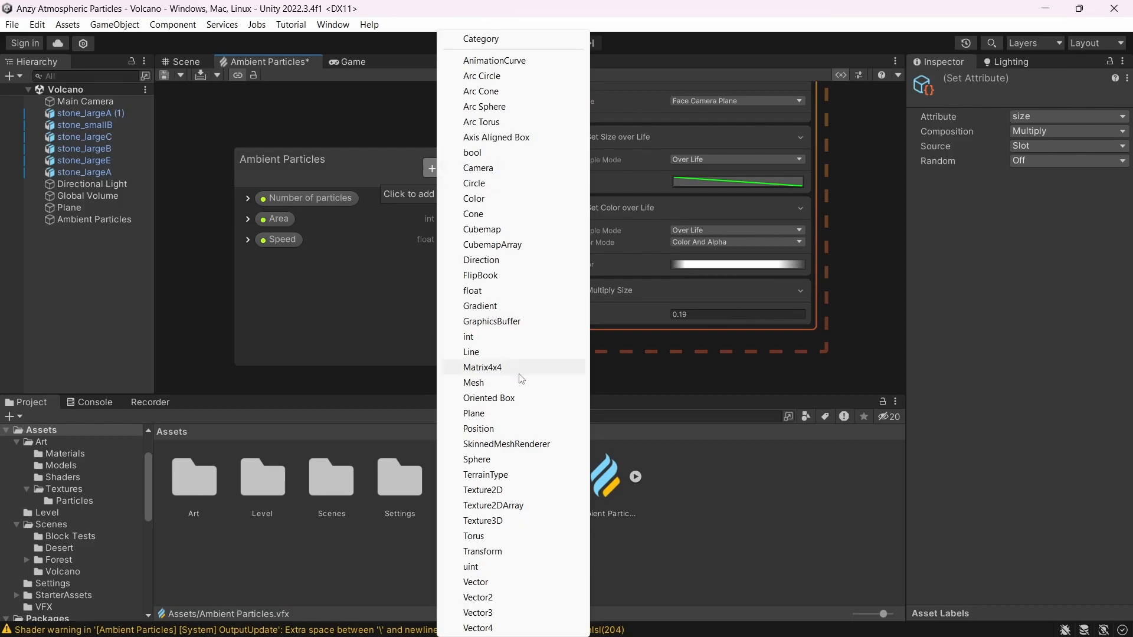
left_click(491, 290)
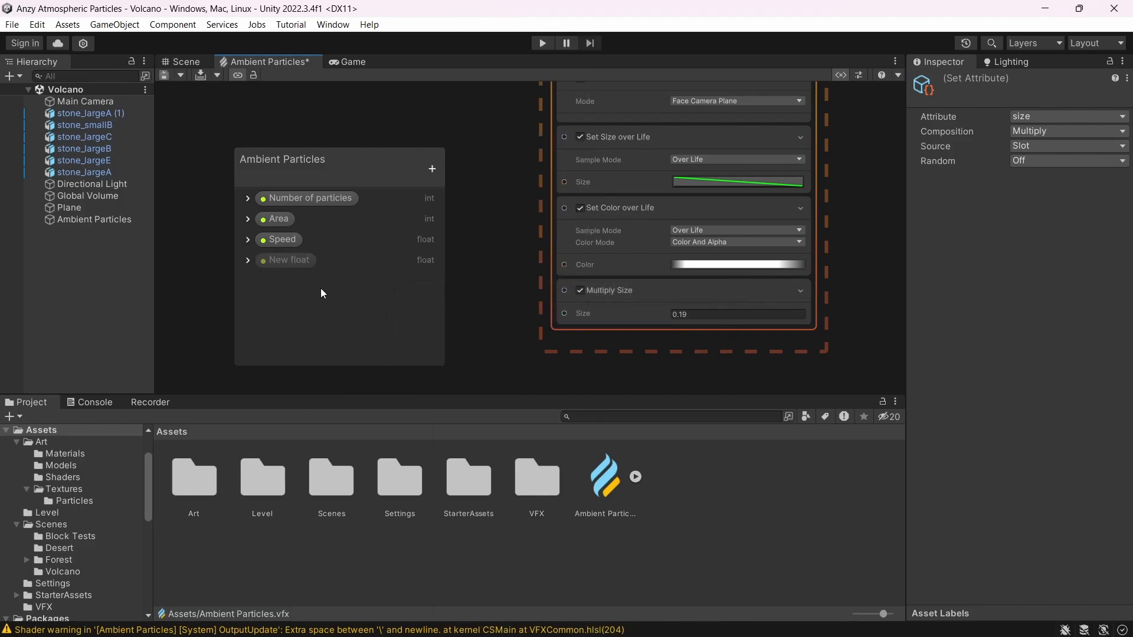
left_click(272, 259)
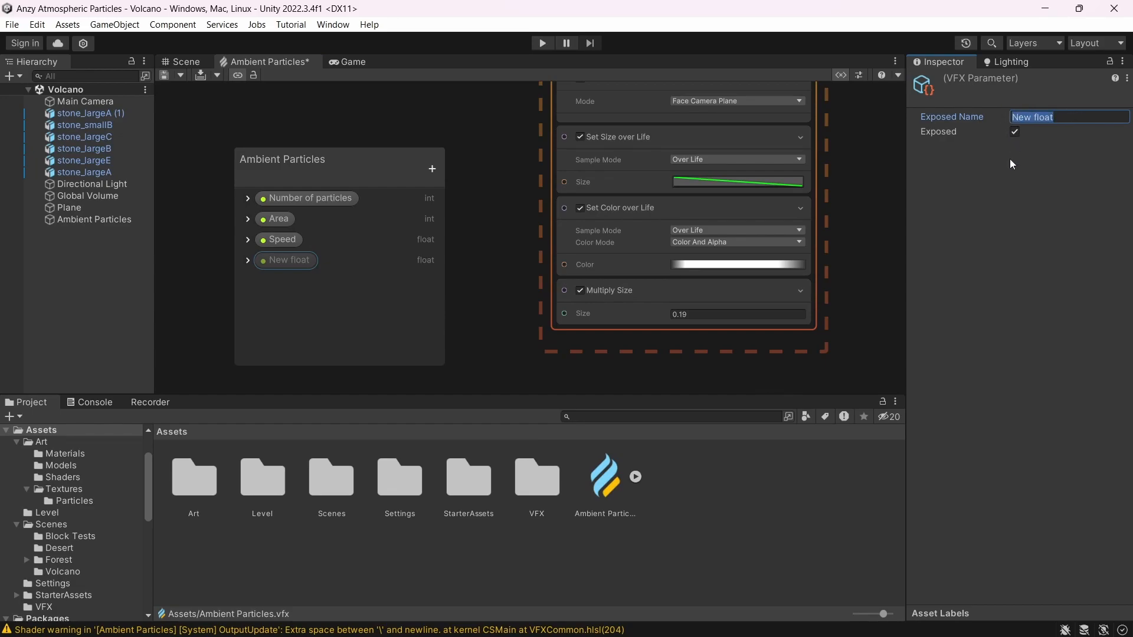
type("Particle")
type("size")
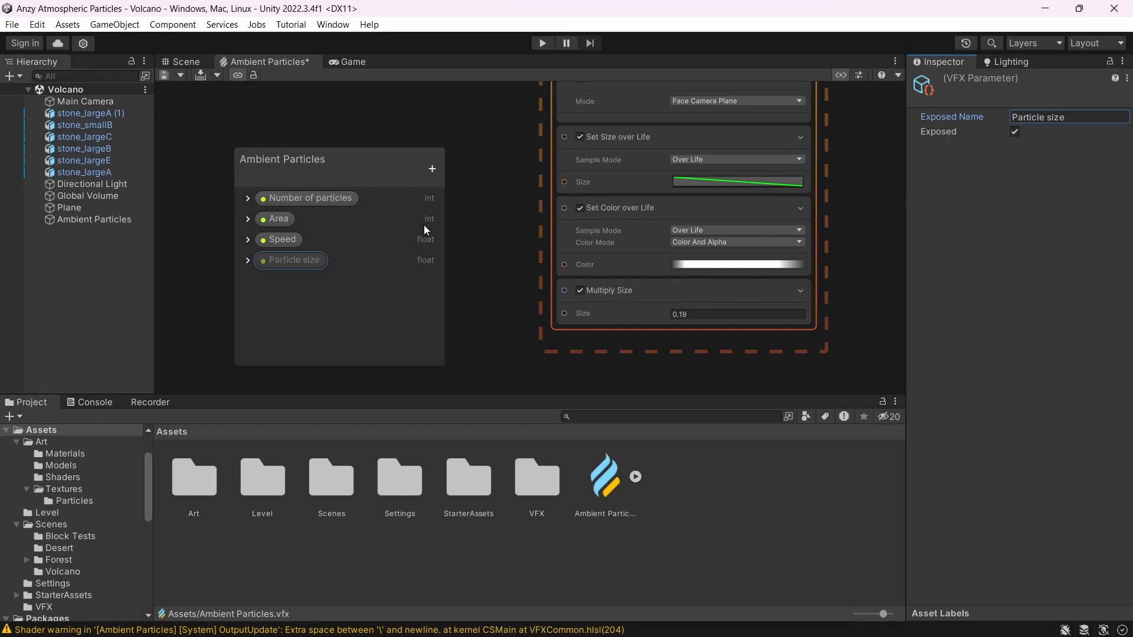
- Expand the Particle size property and set its default value to 0.2
left_click(243, 262)
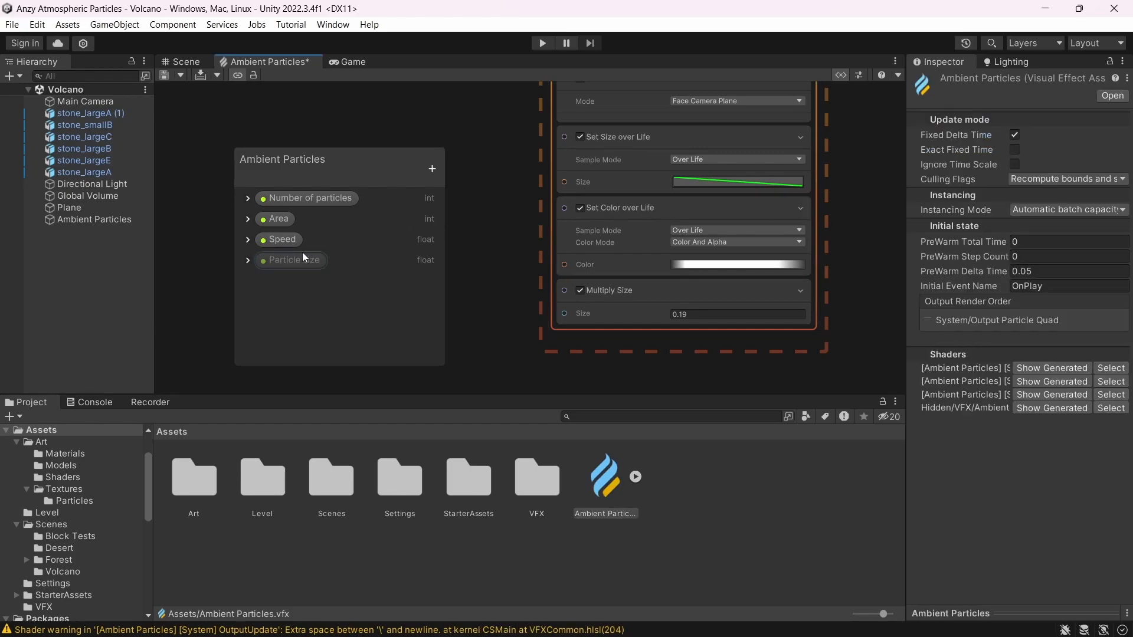
left_click(282, 263)
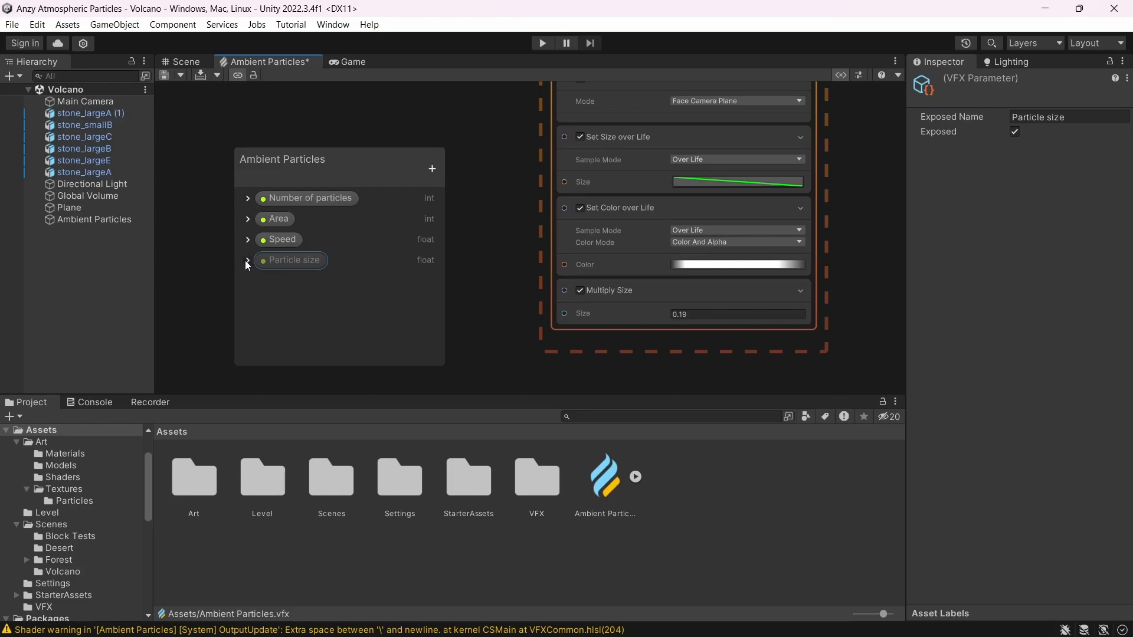
left_click(247, 261)
left_click(336, 292)
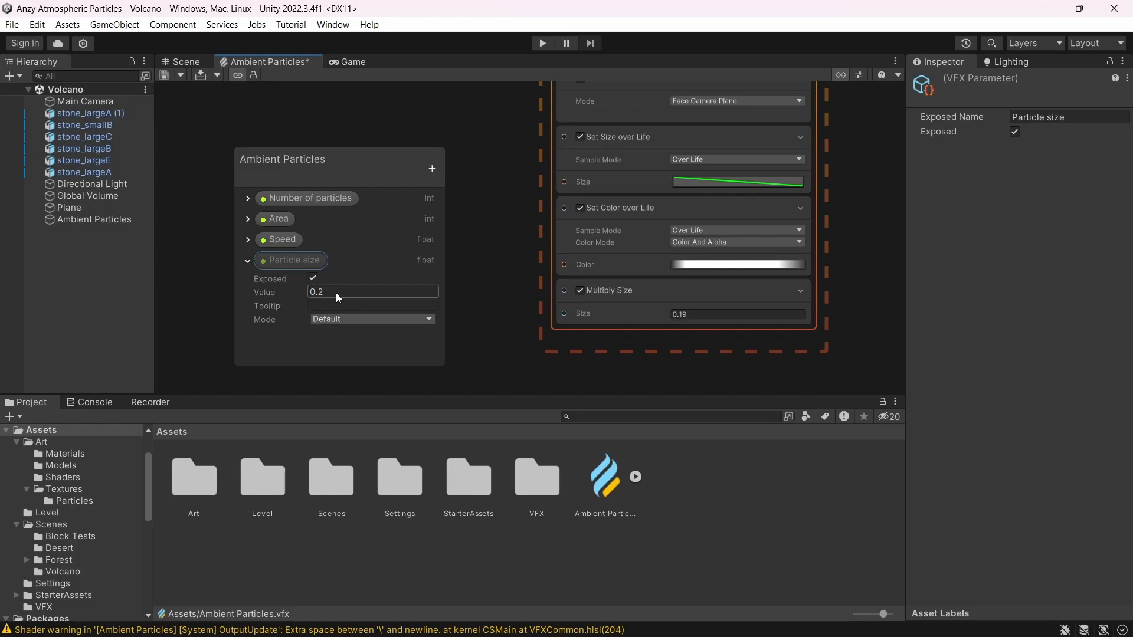
- Place a Particle size node in the graph, connect it to the Multiply Size block's Size input, and save
middle_click_drag(538, 287, 596, 276)
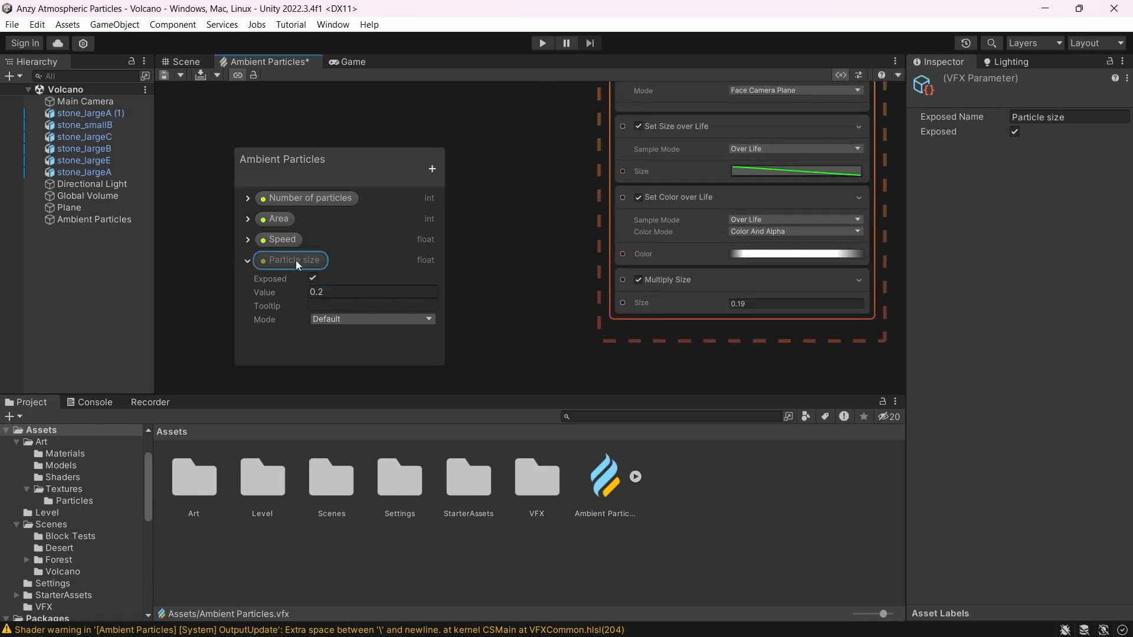
left_click_drag(544, 297, 623, 303)
left_click_drag(501, 293, 519, 299)
key("ctrl+s")
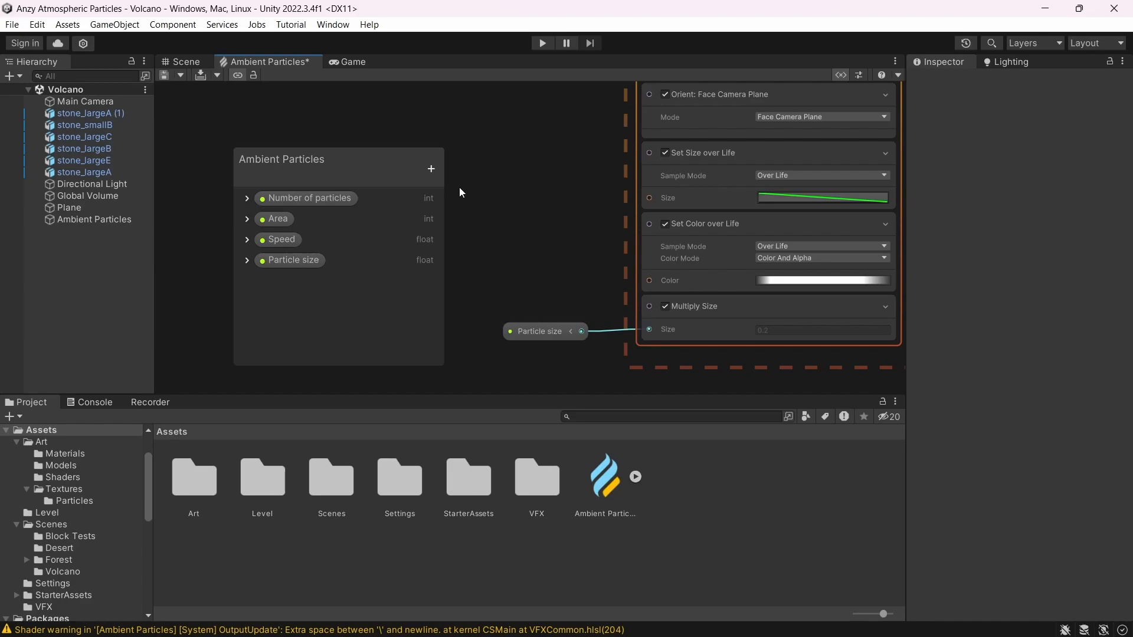
- Add an exposed Gradient property named "Color over life", viewing the Set Color over Life block's gradient for reference, and expand the property
left_click(433, 169)
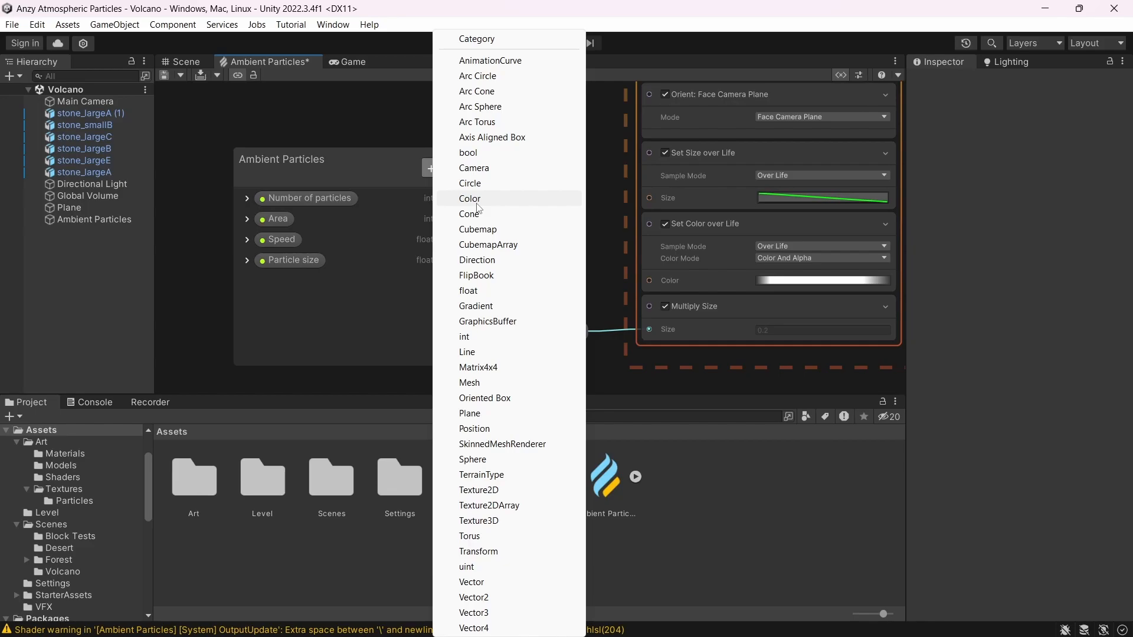
left_click(467, 307)
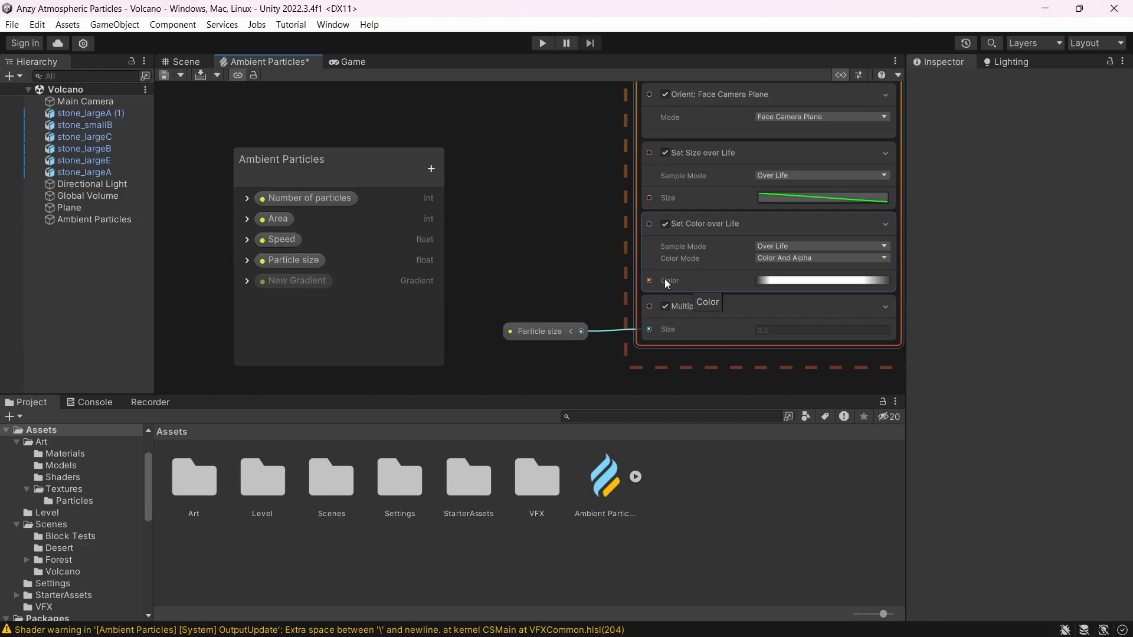
left_click(800, 282)
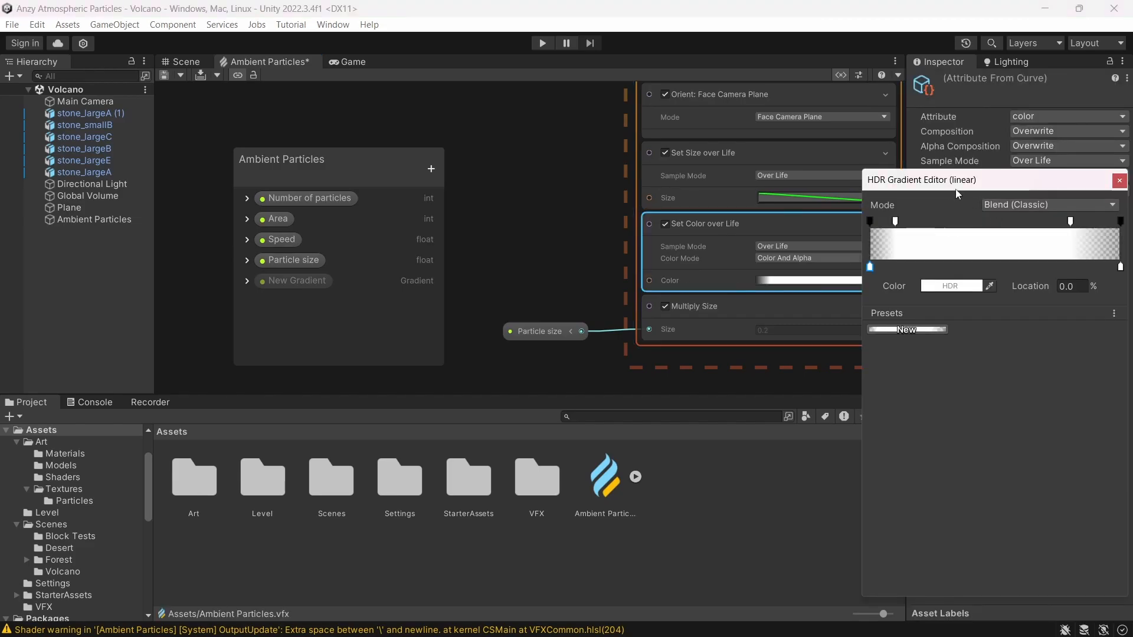
left_click_drag(956, 190, 798, 181)
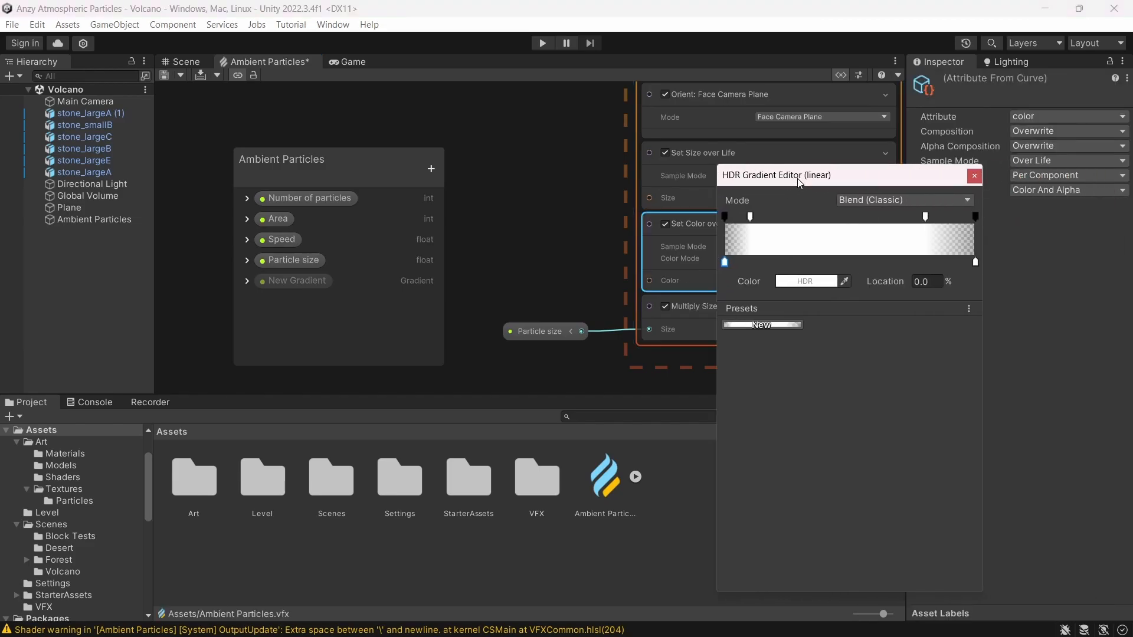
left_click(975, 176)
left_click(285, 281)
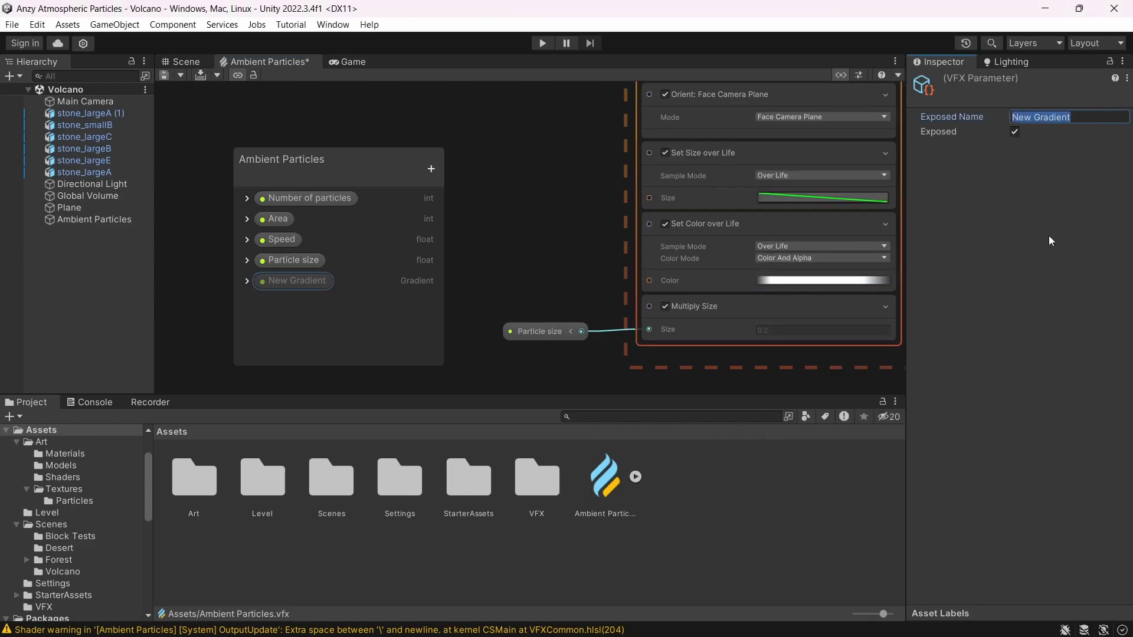
type("Color over life")
left_click(246, 283)
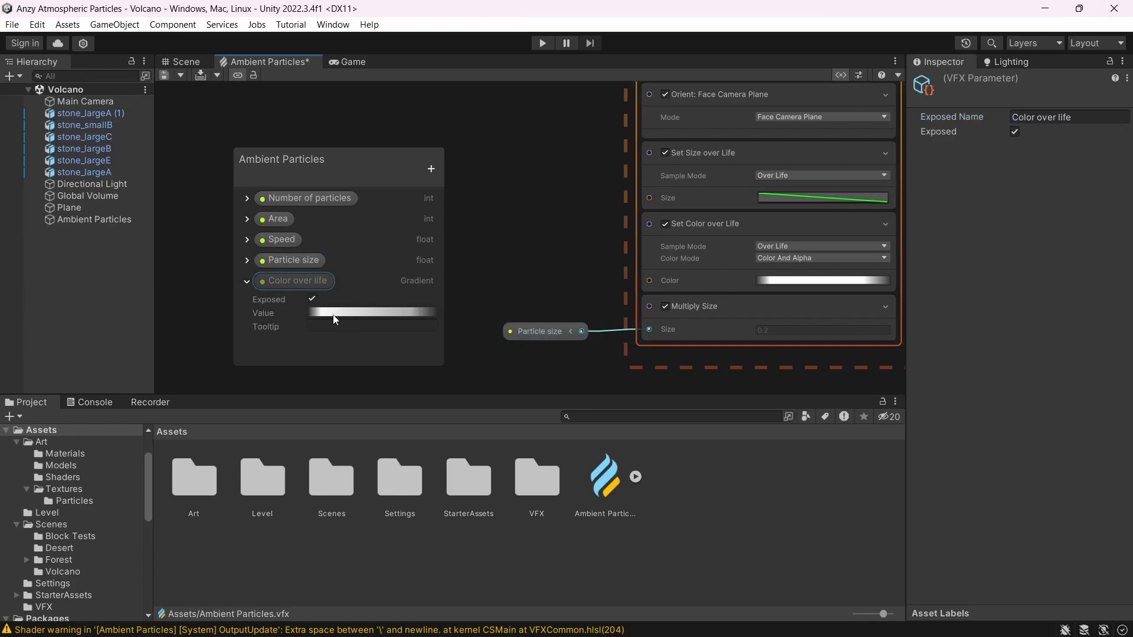
- Connect a Color over life node to the Set Color over Life block's Color input, save, and show the Game view
left_click_drag(509, 272, 645, 280)
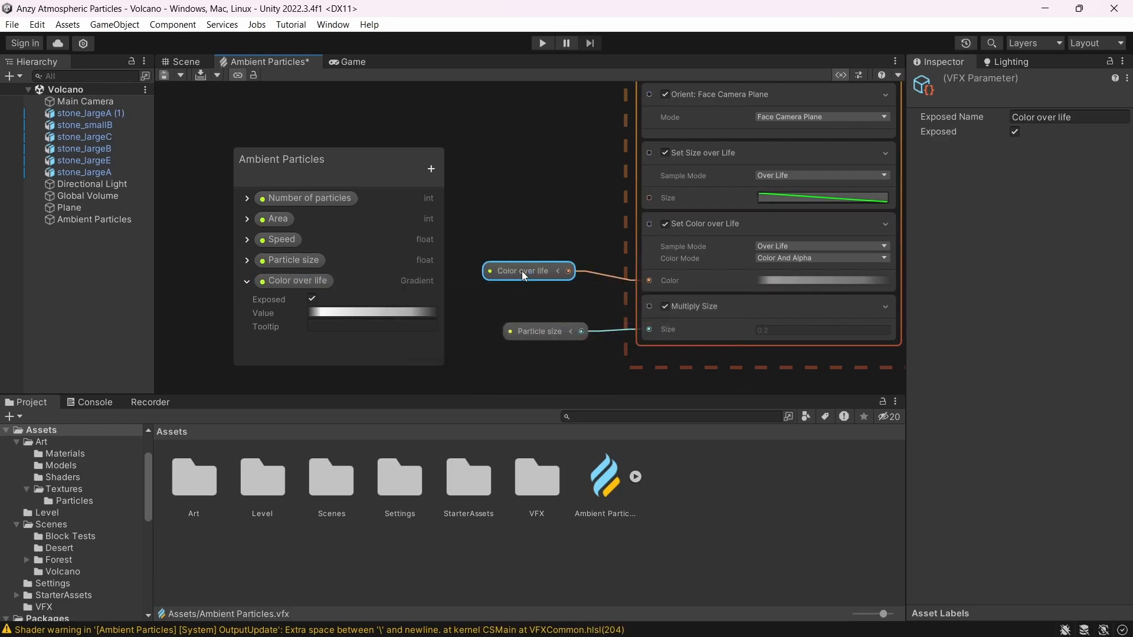
left_click_drag(522, 270, 536, 276)
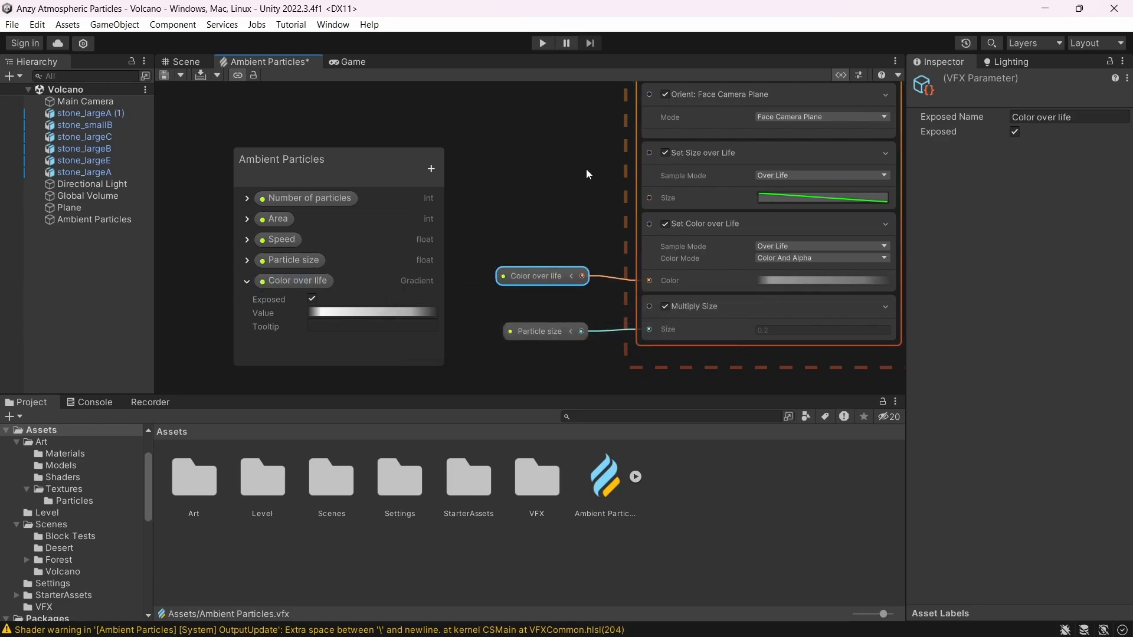
key("ctrl+s")
left_click(350, 62)
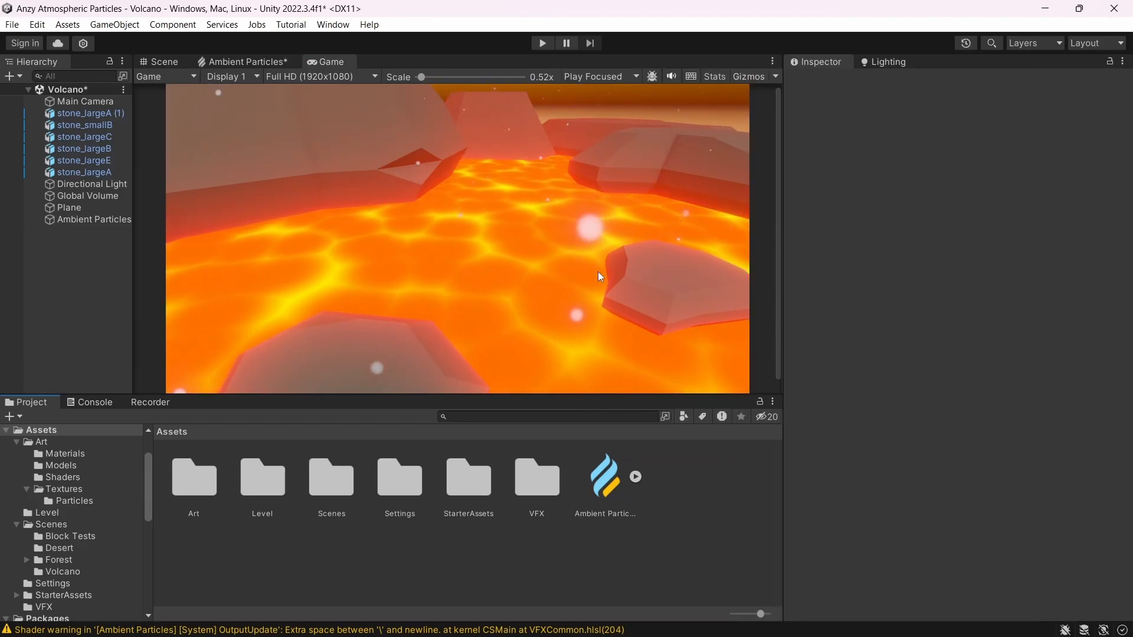
- Apply the volcano preset to the Visual Effect component of the Ambient Particles object
left_click(104, 218)
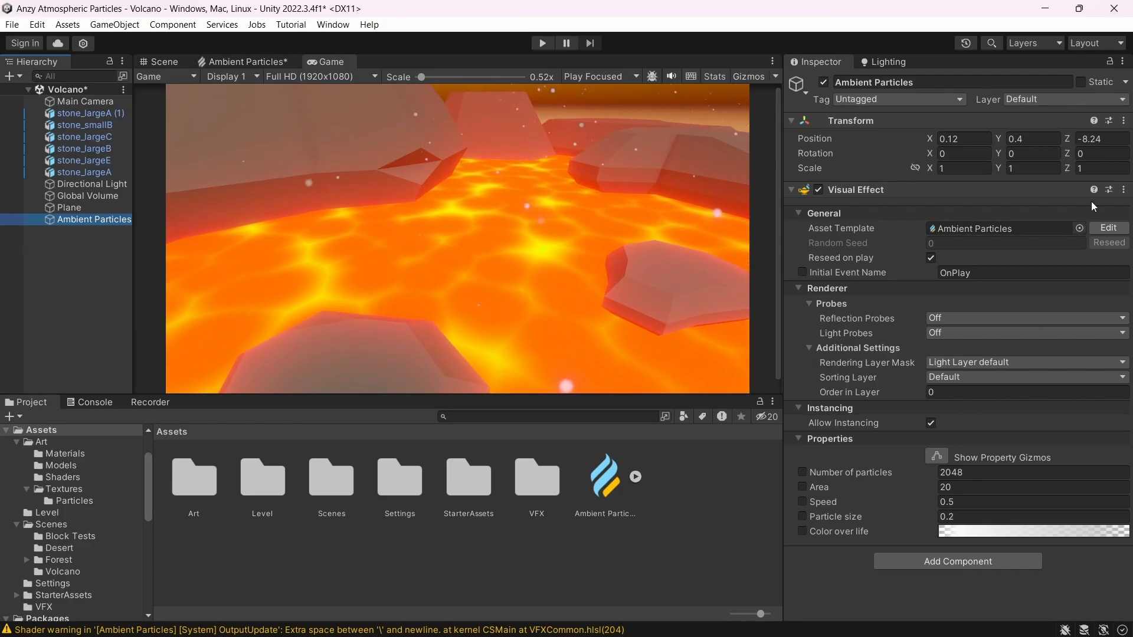
left_click(1109, 189)
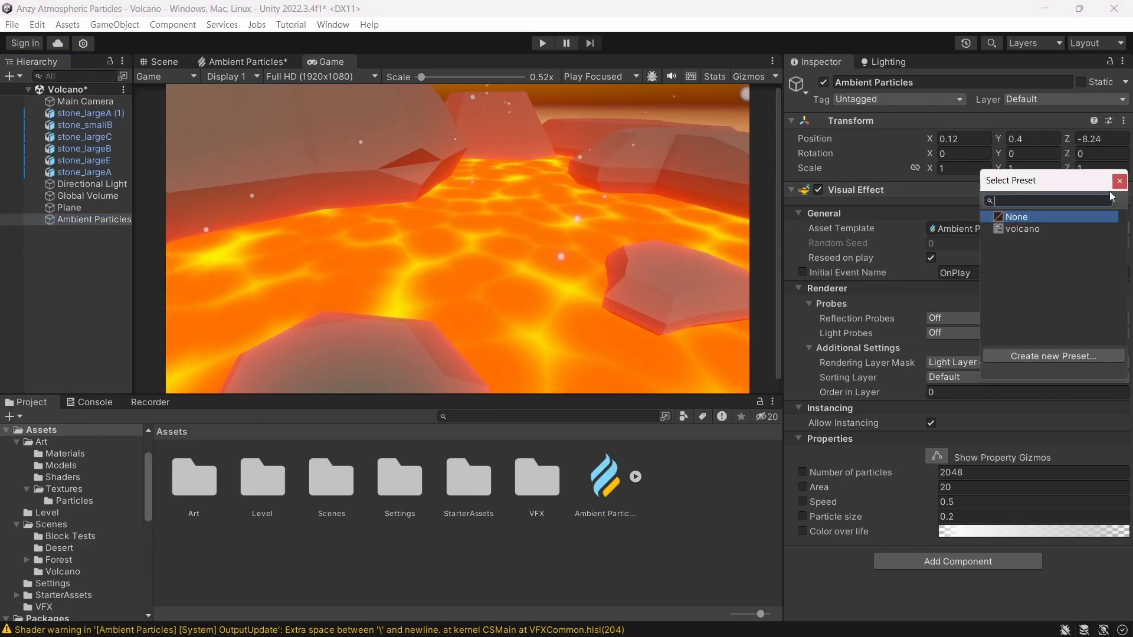
double_click(1031, 232)
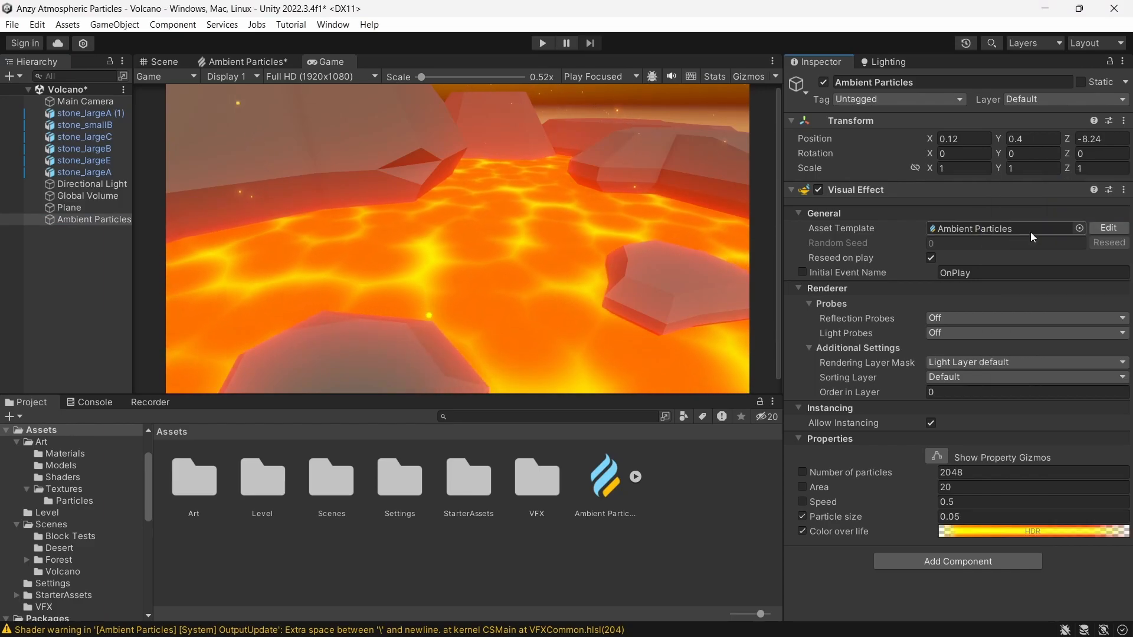